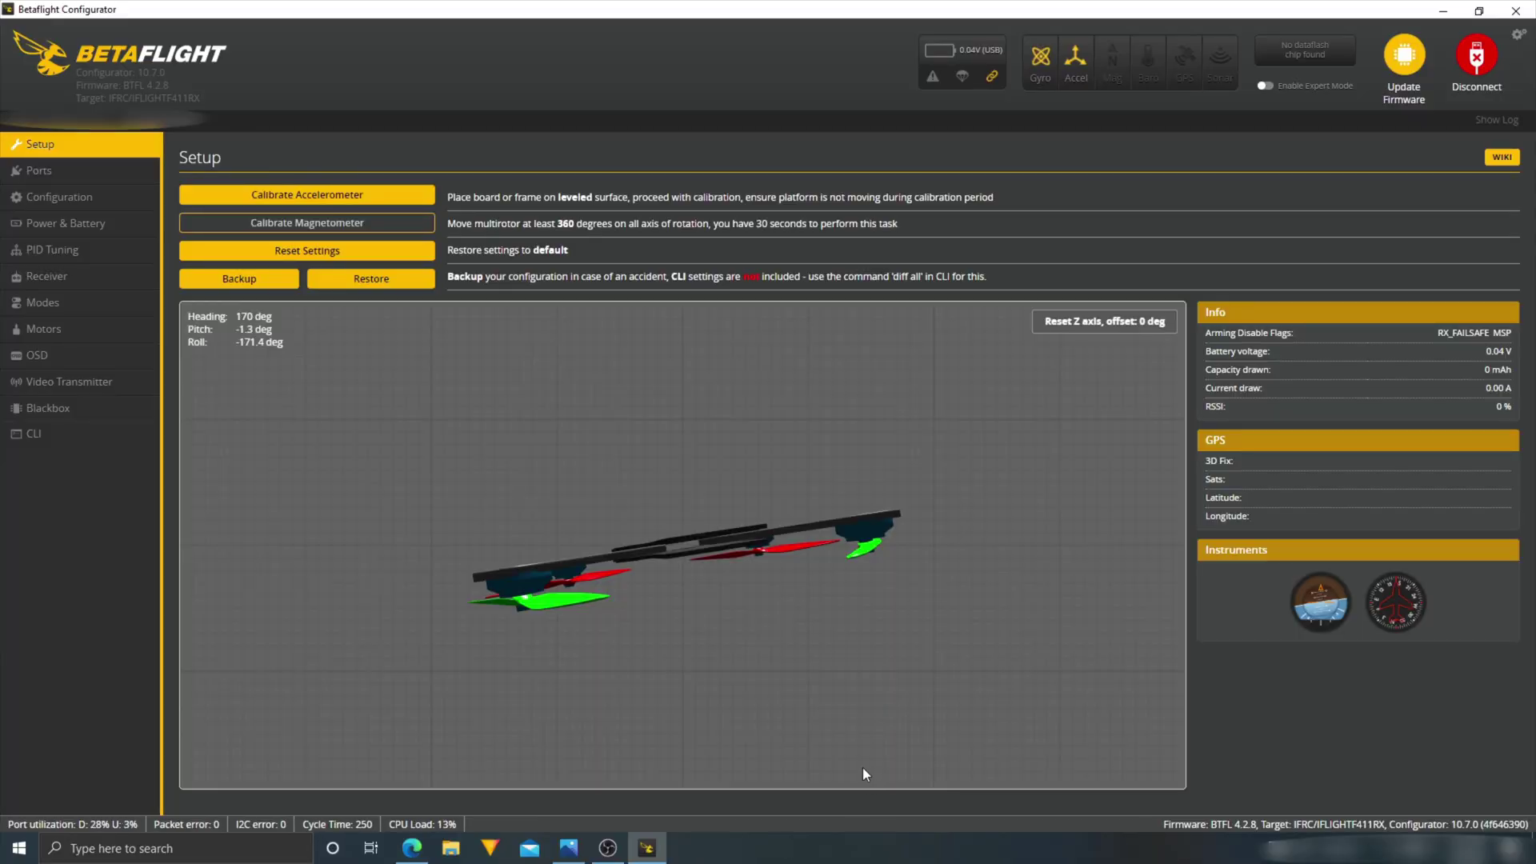
Run diff all in the command-line interface and save the output to a file as a backup
{"action": "left_click", "coordinate": [35, 434]}
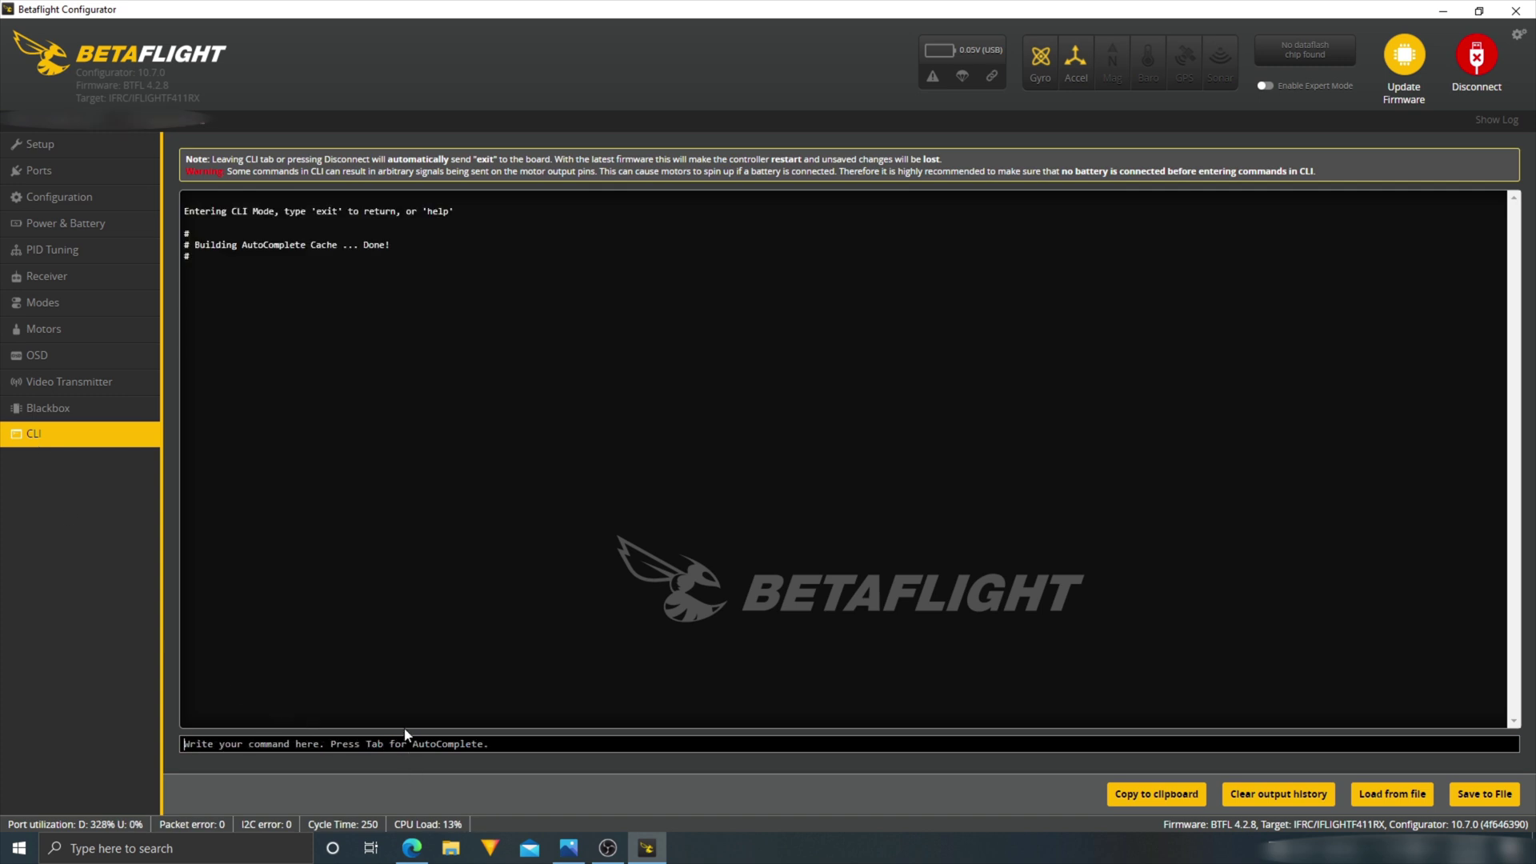
{"action": "type", "text": "diff all"}
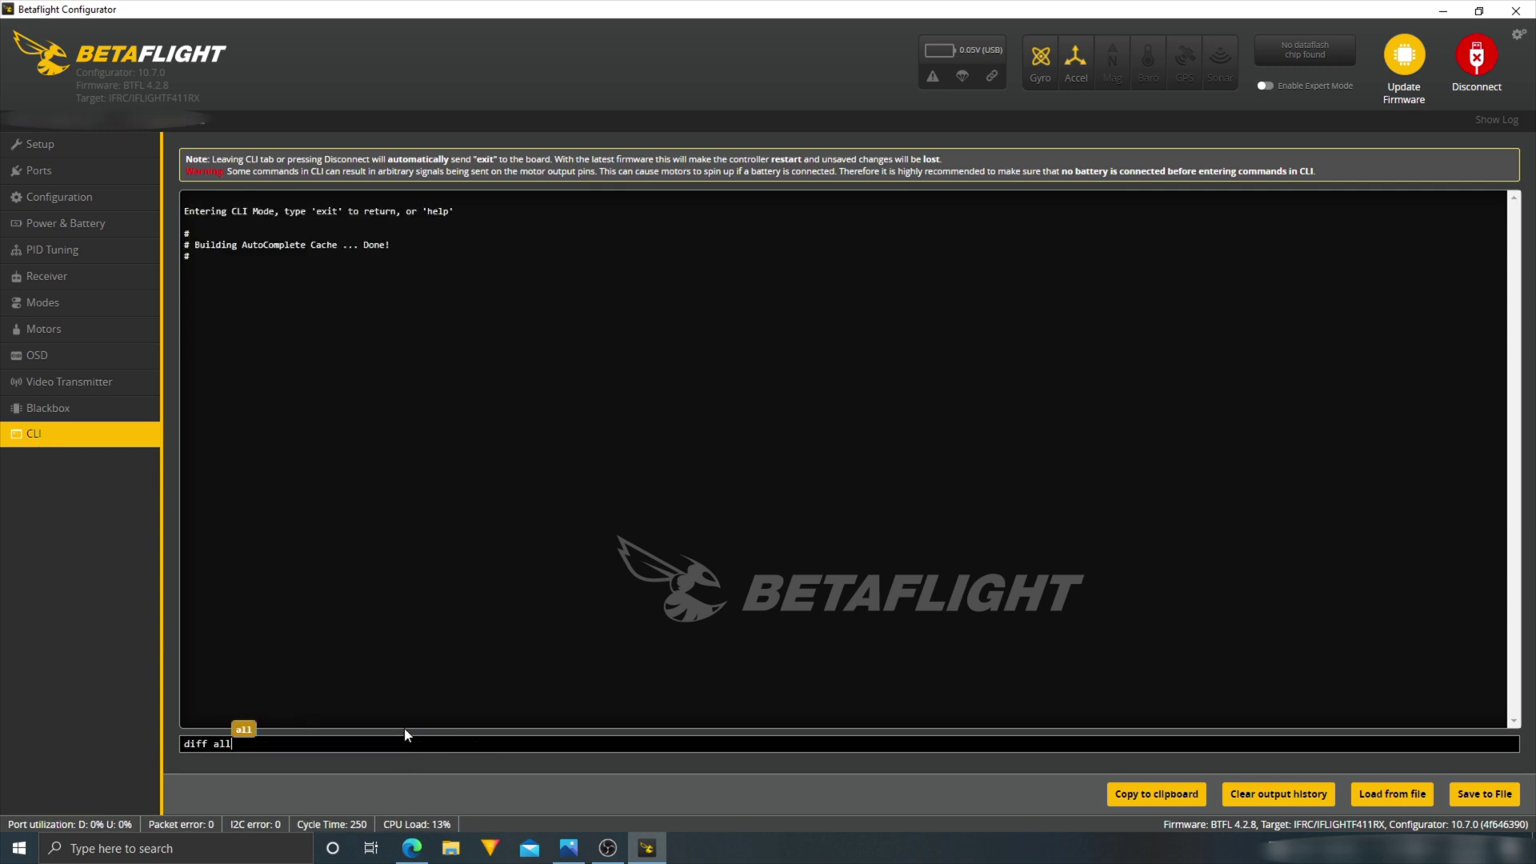
{"action": "key", "text": "Return"}
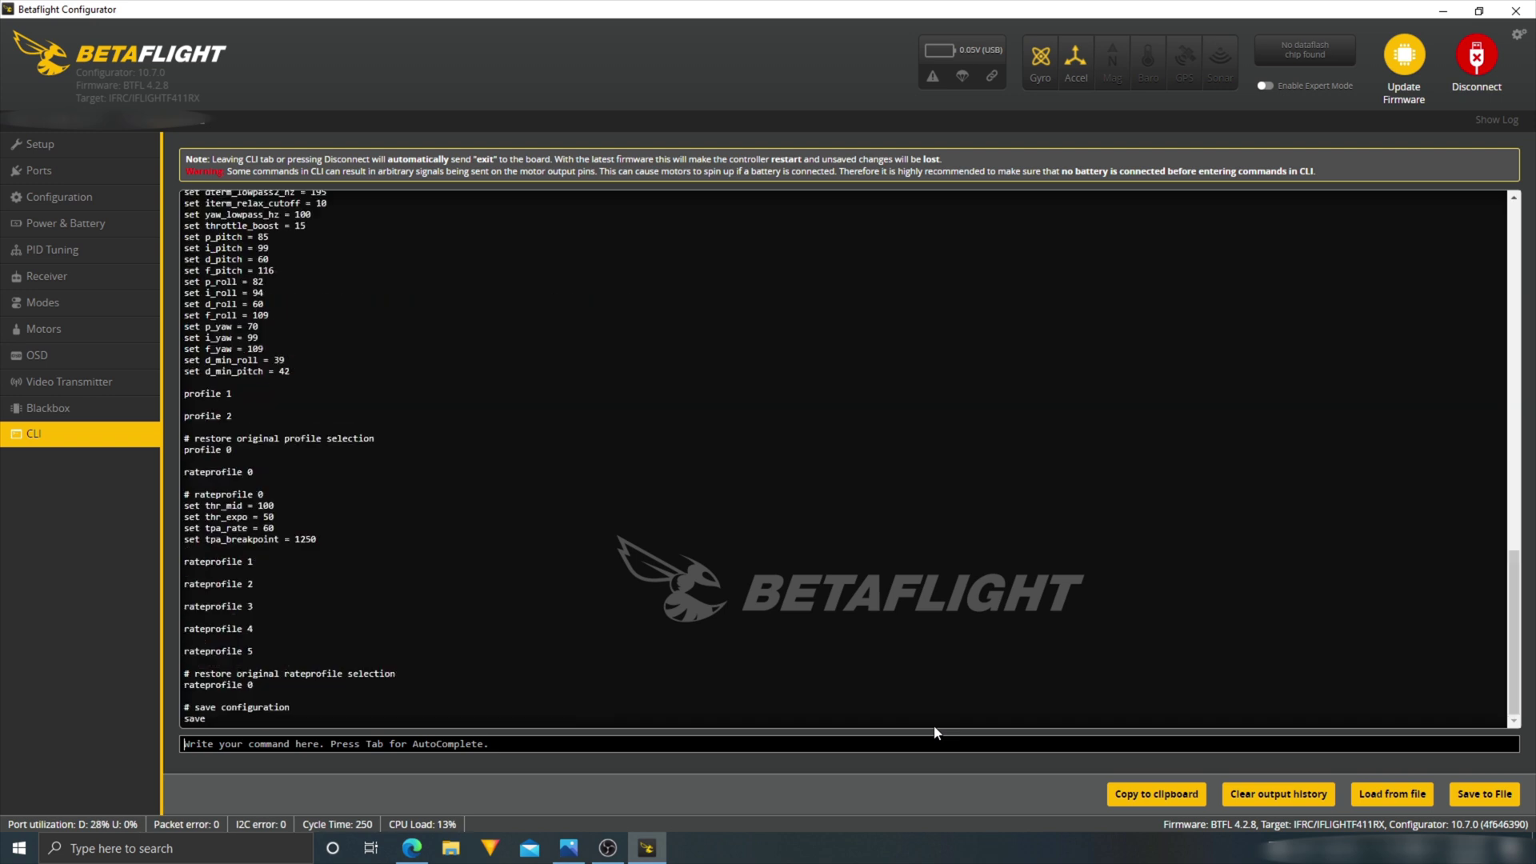
{"action": "left_click", "coordinate": [1462, 799]}
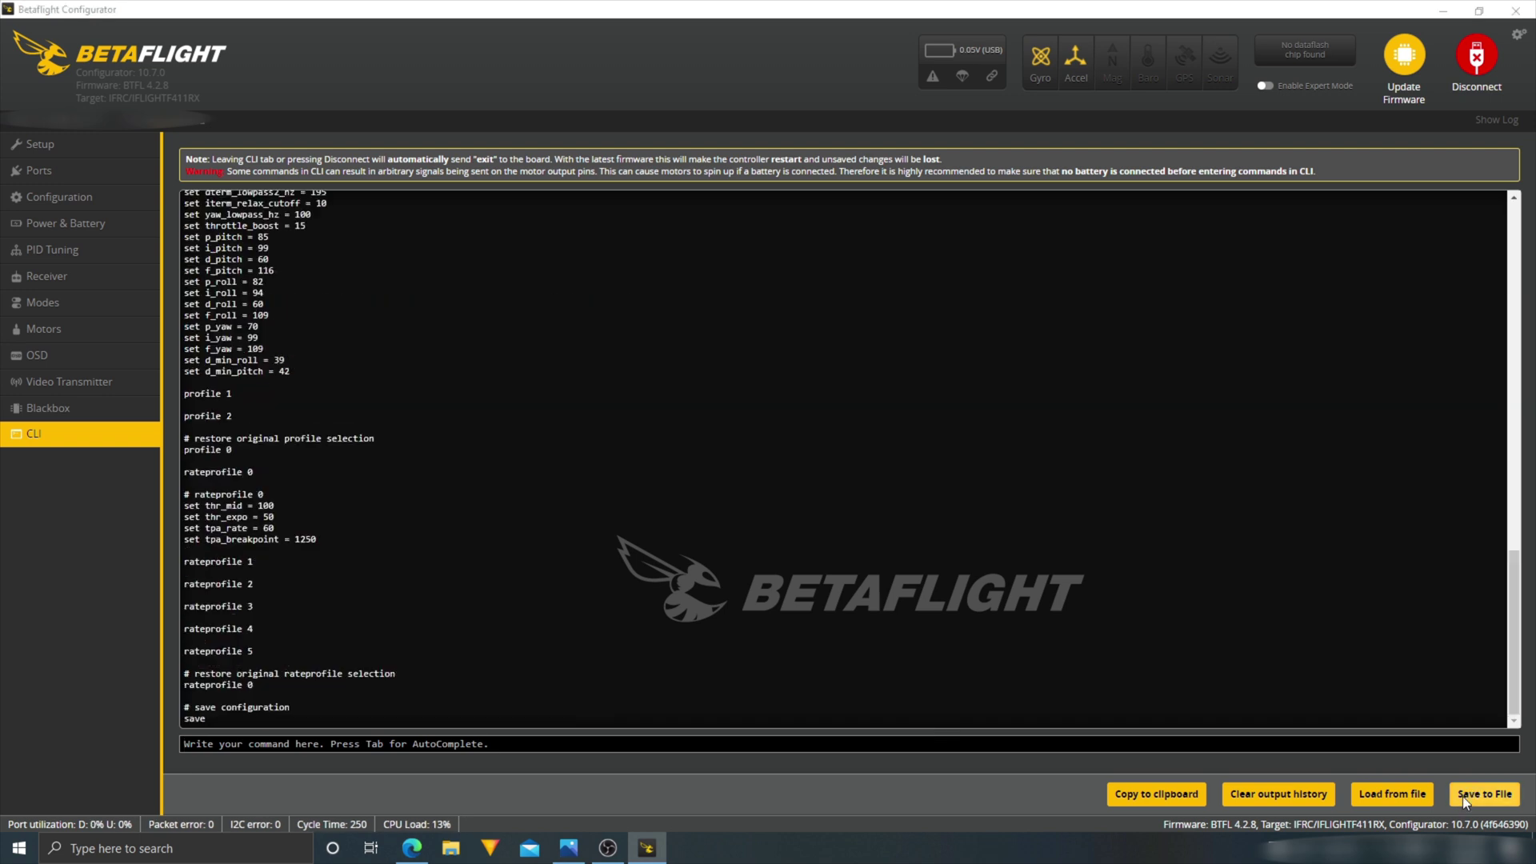
{"action": "left_click", "coordinate": [613, 431]}
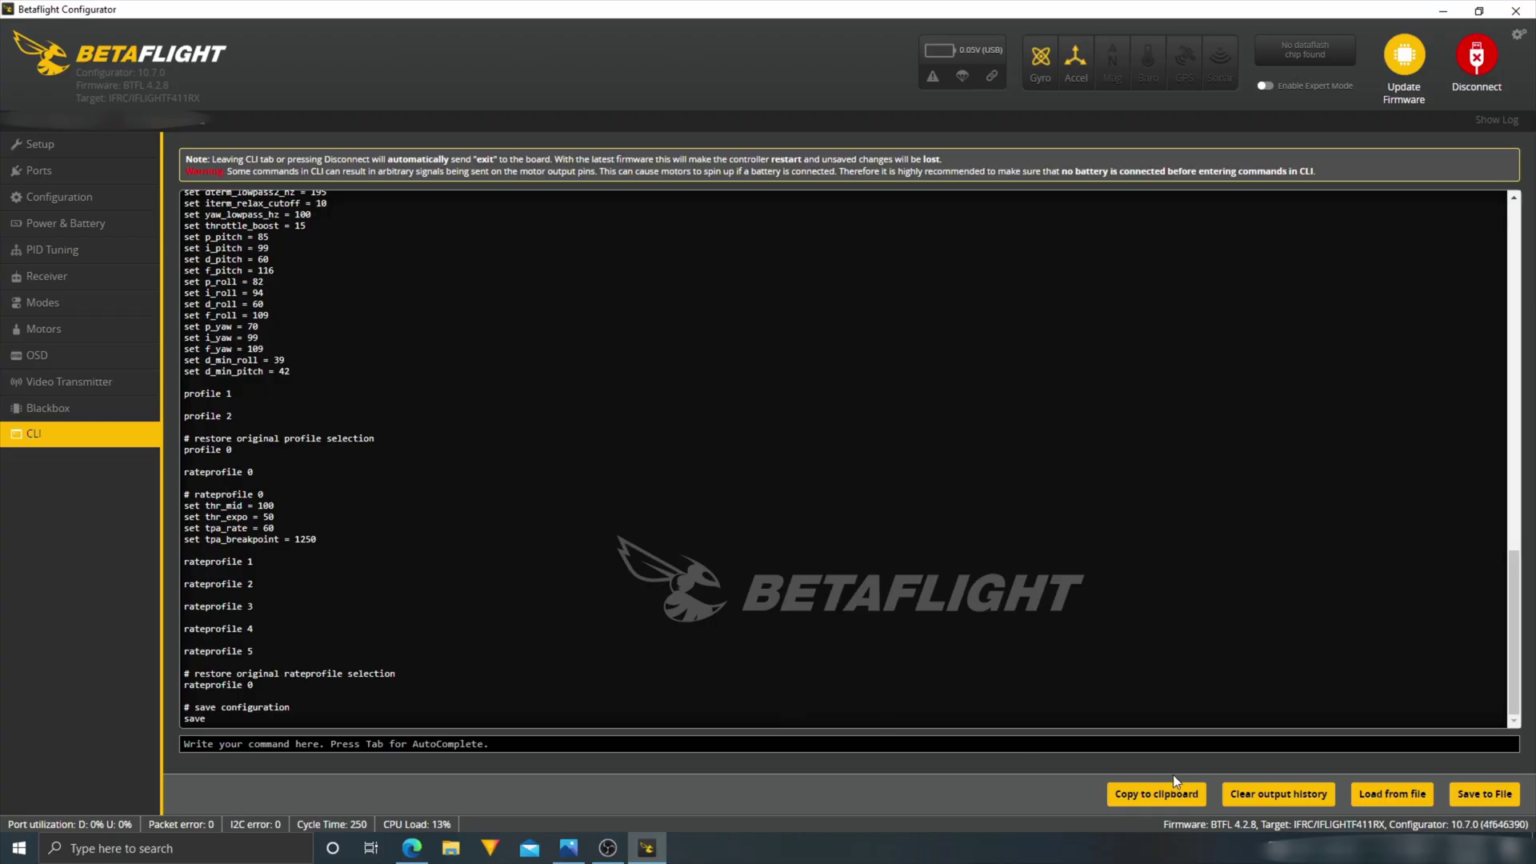
Bind the receiver with the bind_rx command in the command-line interface, and save the configuration
{"action": "left_click", "coordinate": [58, 137]}
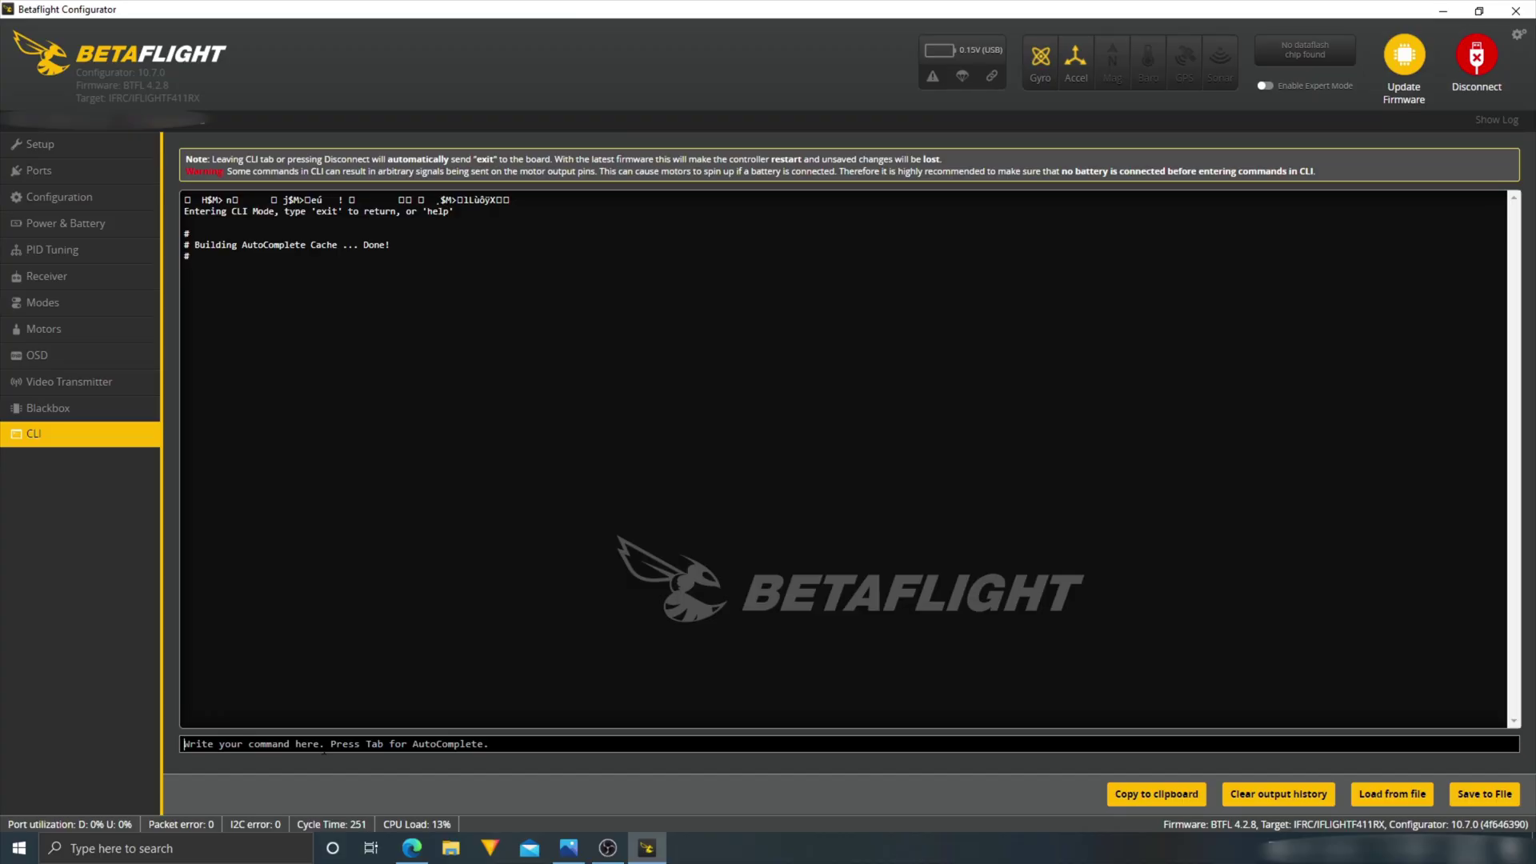
{"action": "type", "text": "bind_rx"}
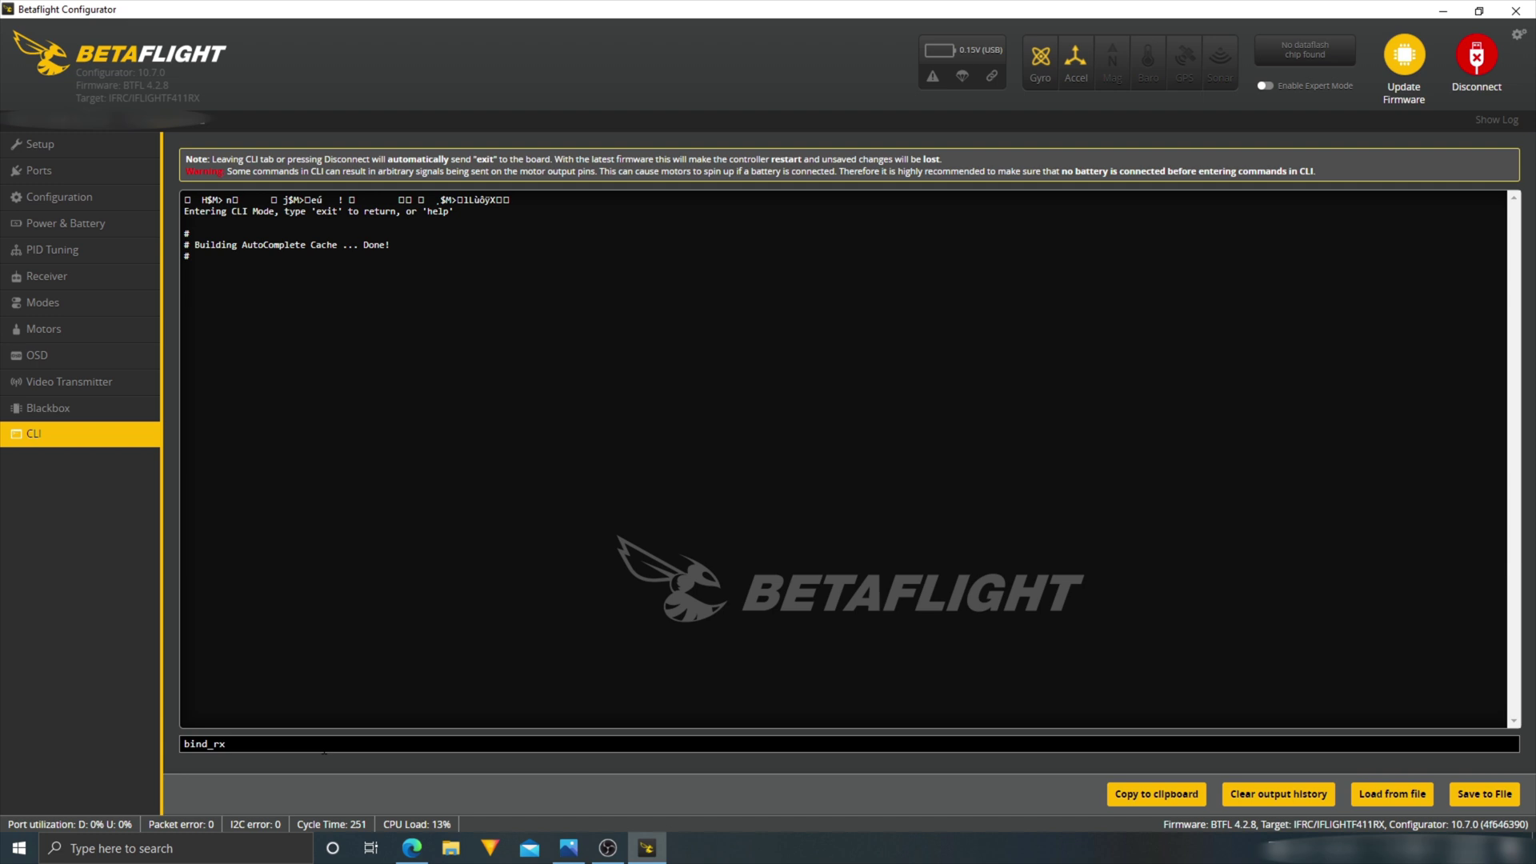
{"action": "key", "text": "Return"}
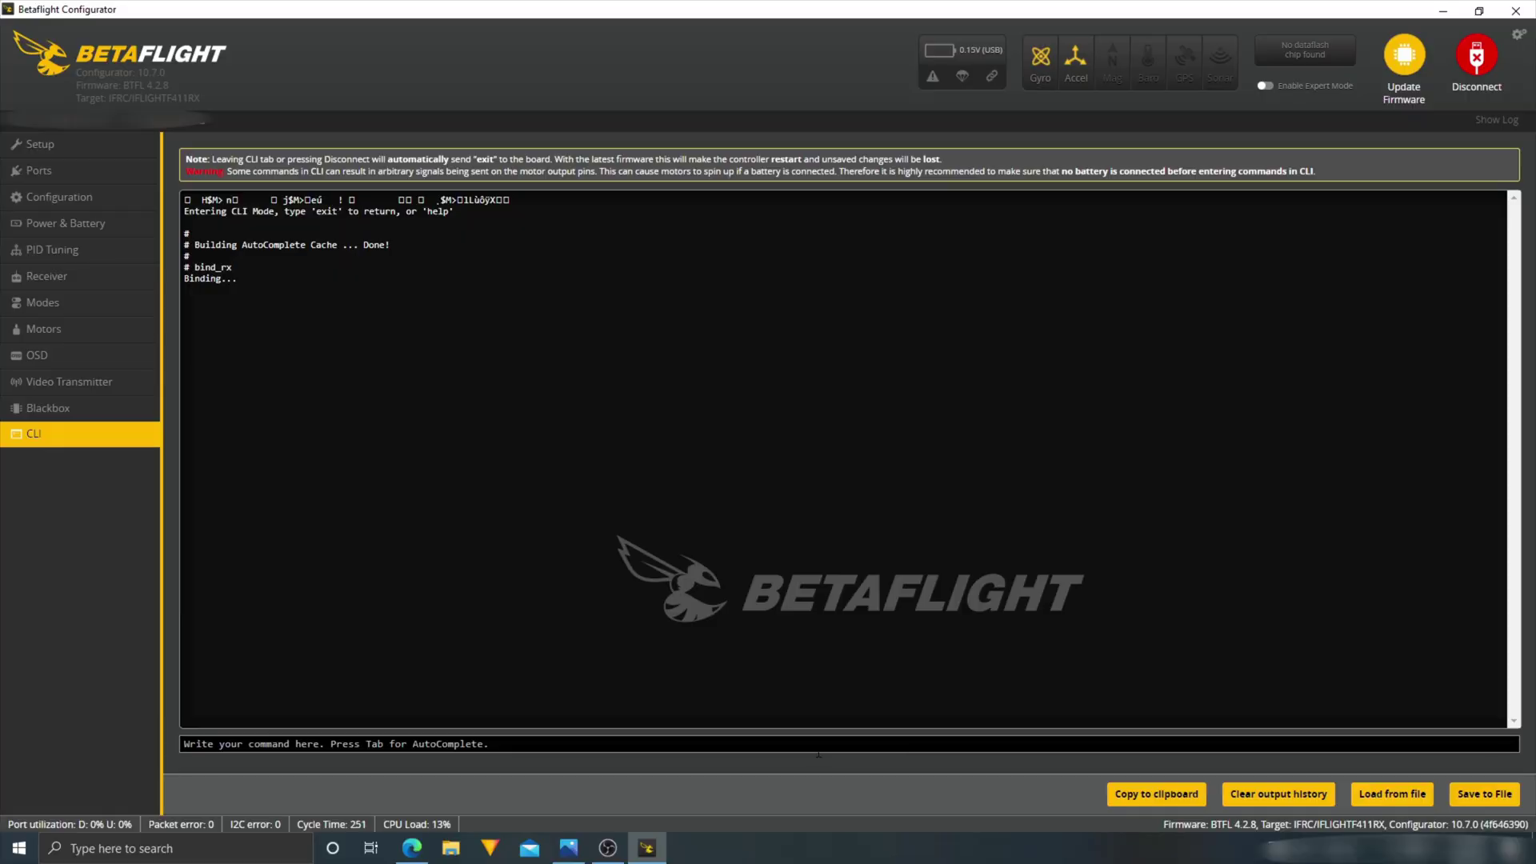
{"action": "type", "text": "save"}
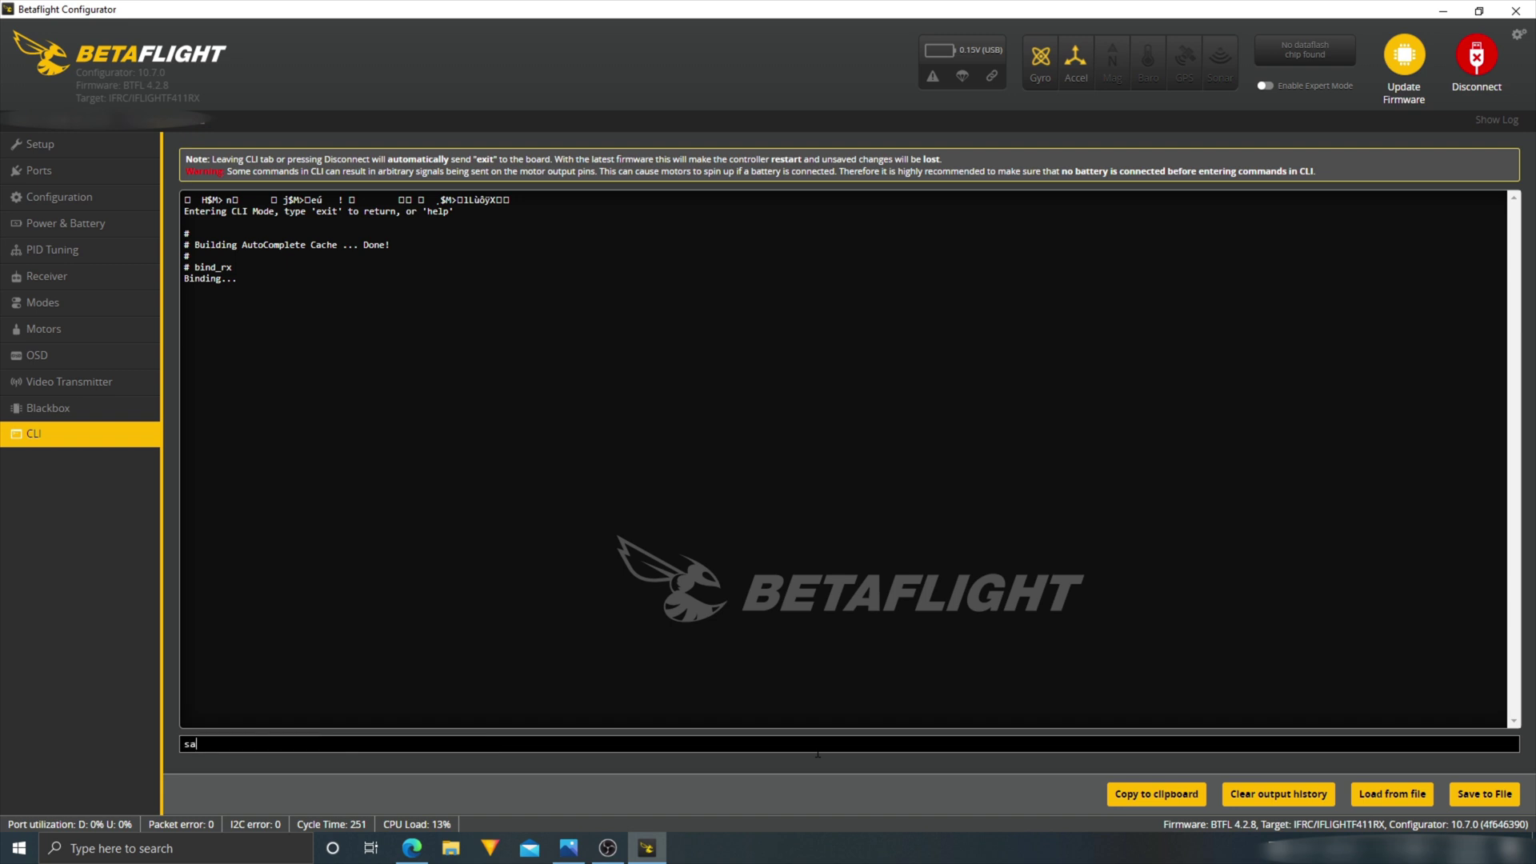
{"action": "key", "text": "Return"}
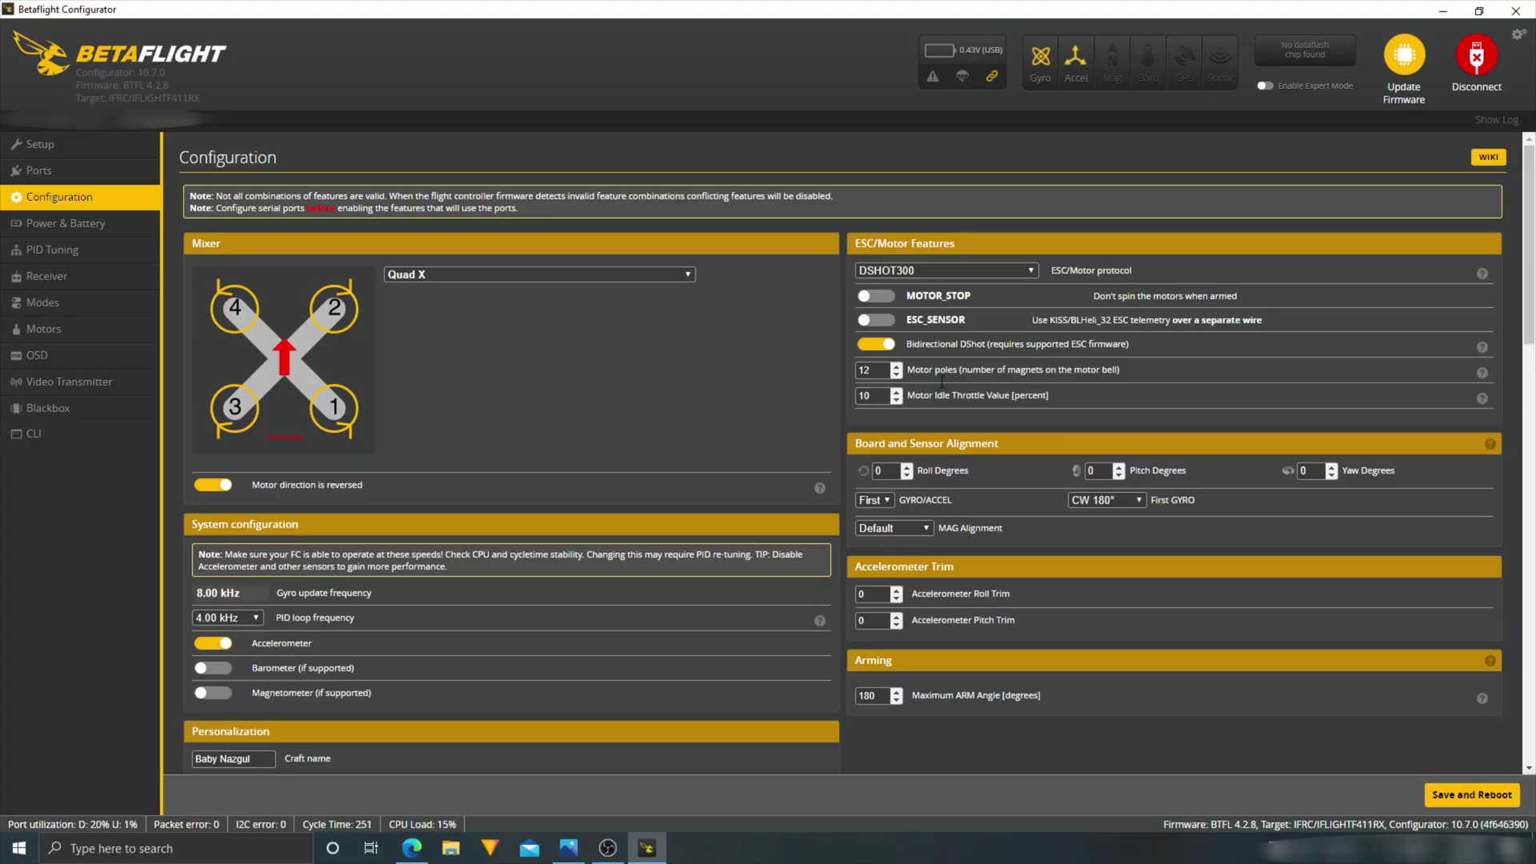
Set the craft name to BakeryPilot in the configuration's personalization settings
{"action": "scroll", "coordinate": [262, 540], "scroll_direction": "down", "scroll_amount": 2}
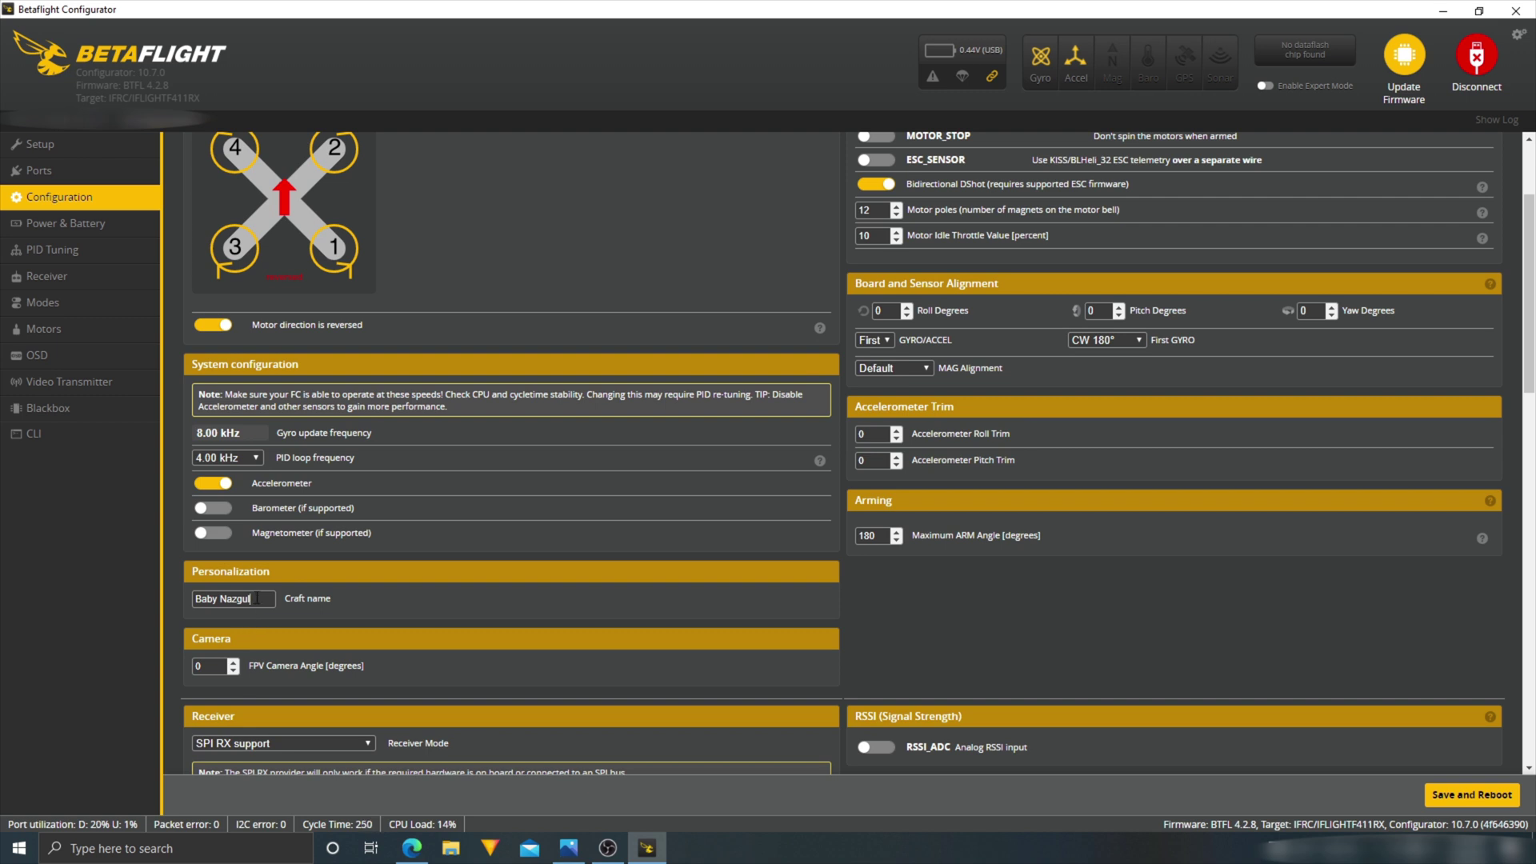
{"action": "left_click_drag", "start_coordinate": [256, 599], "coordinate": [195, 612]}
{"action": "type", "text": "BakeryPilot"}
Review the remaining configuration features, the PID tuning values and the receiver page
{"action": "scroll", "coordinate": [182, 611], "scroll_direction": "down", "scroll_amount": 7}
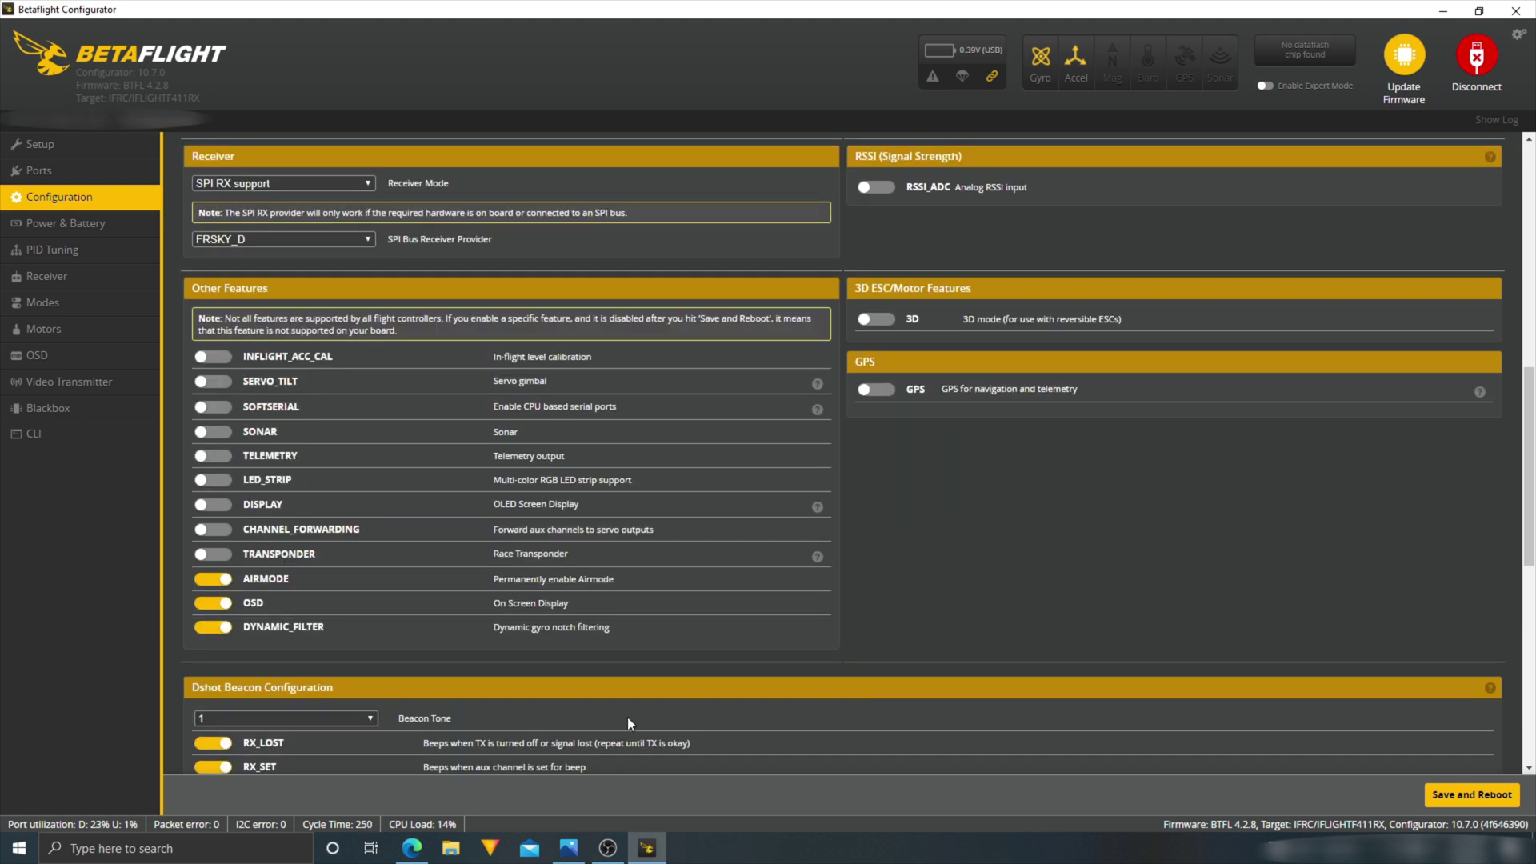
{"action": "left_click", "coordinate": [64, 223]}
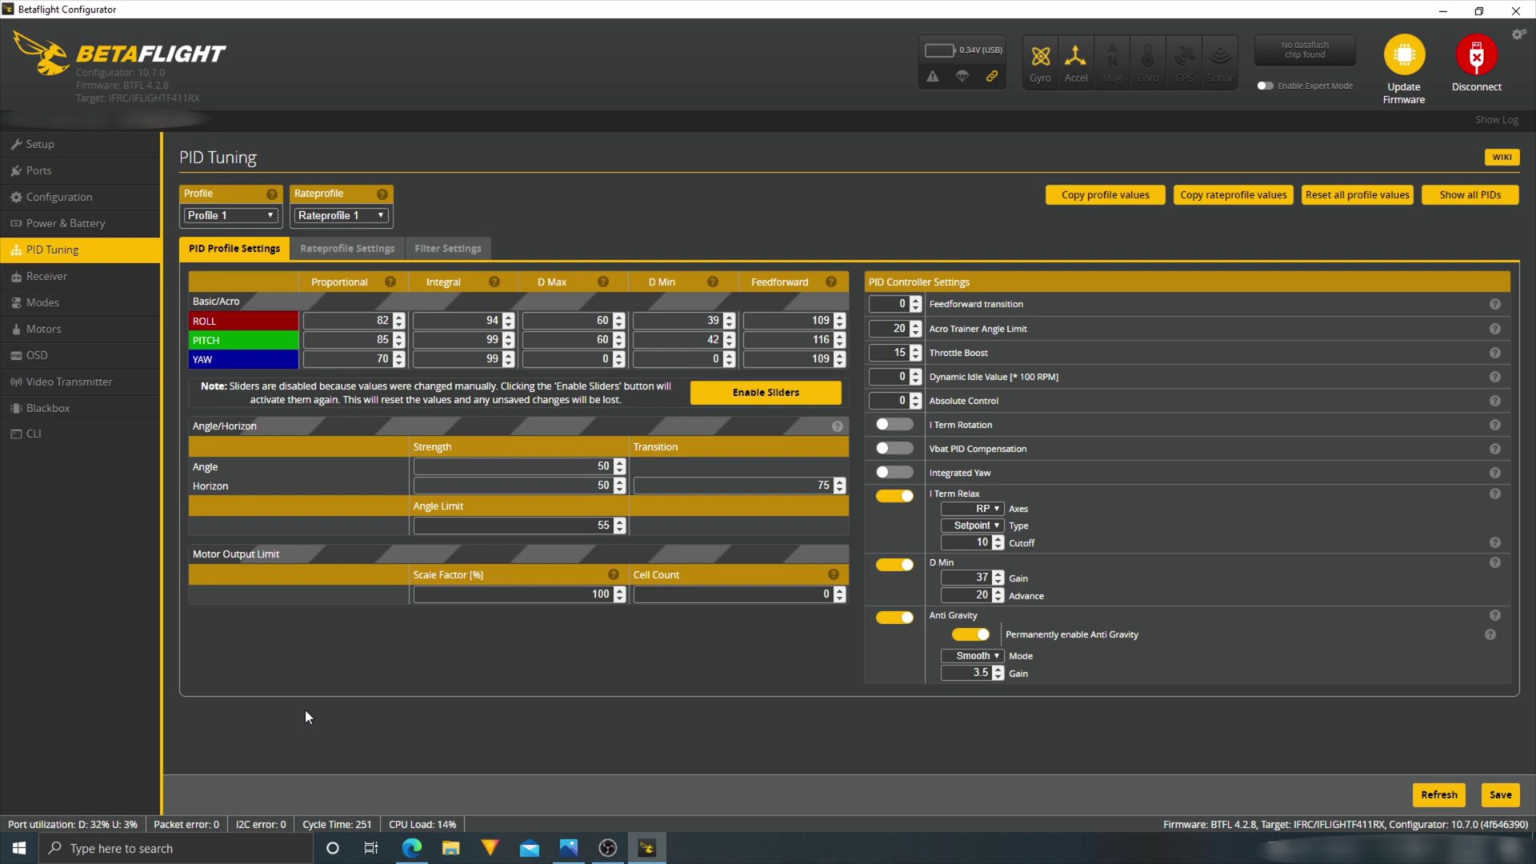
{"action": "left_click", "coordinate": [53, 277]}
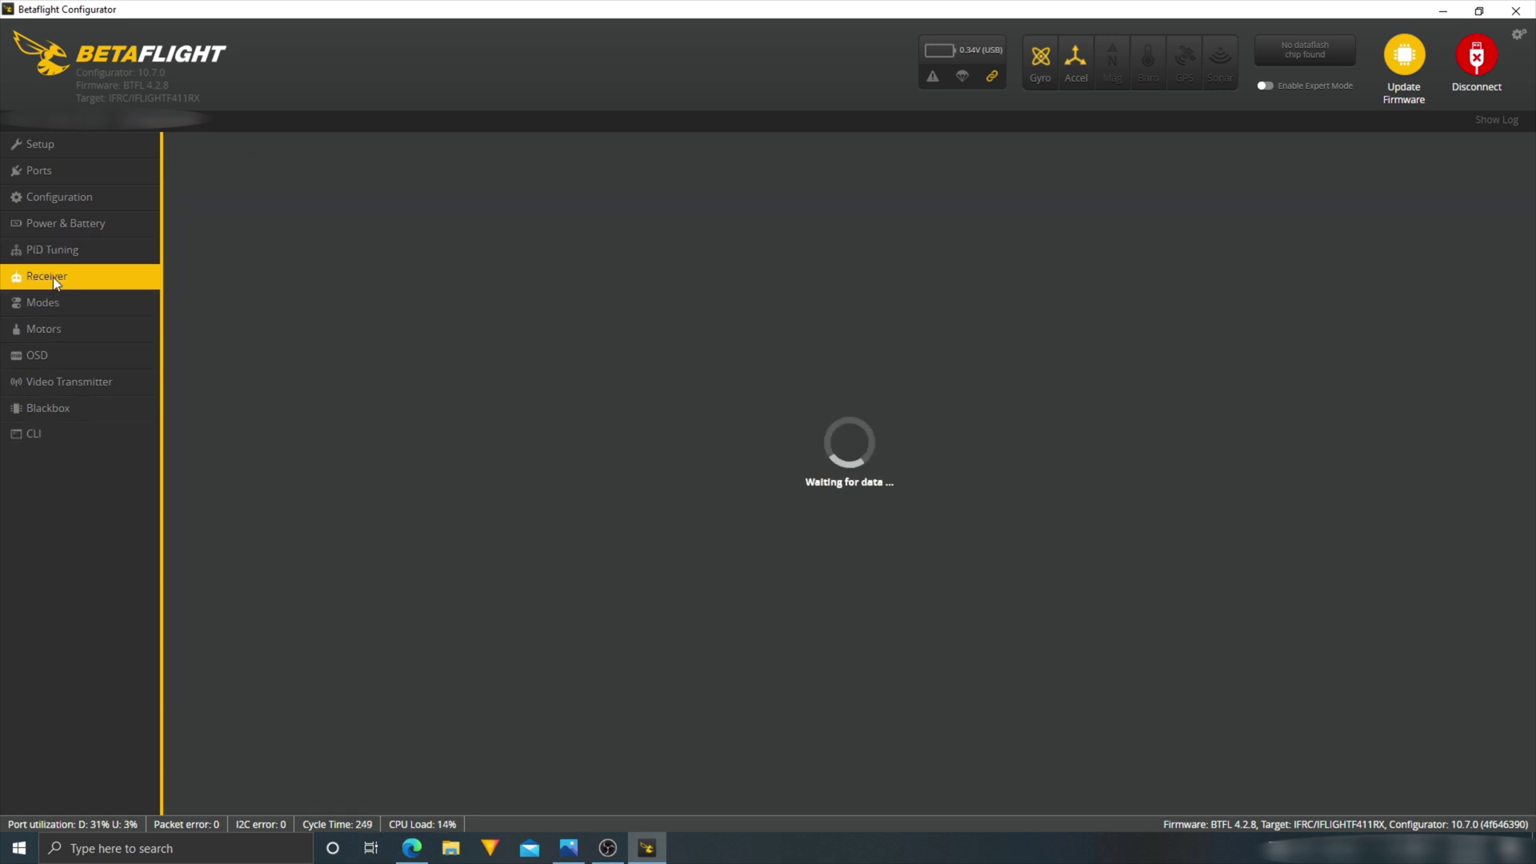
Show all flight modes, add empty links to HORIZON, BEEPER and FLIP OVER AFTER CRASH, and hide the unused modes again
{"action": "left_click", "coordinate": [80, 303]}
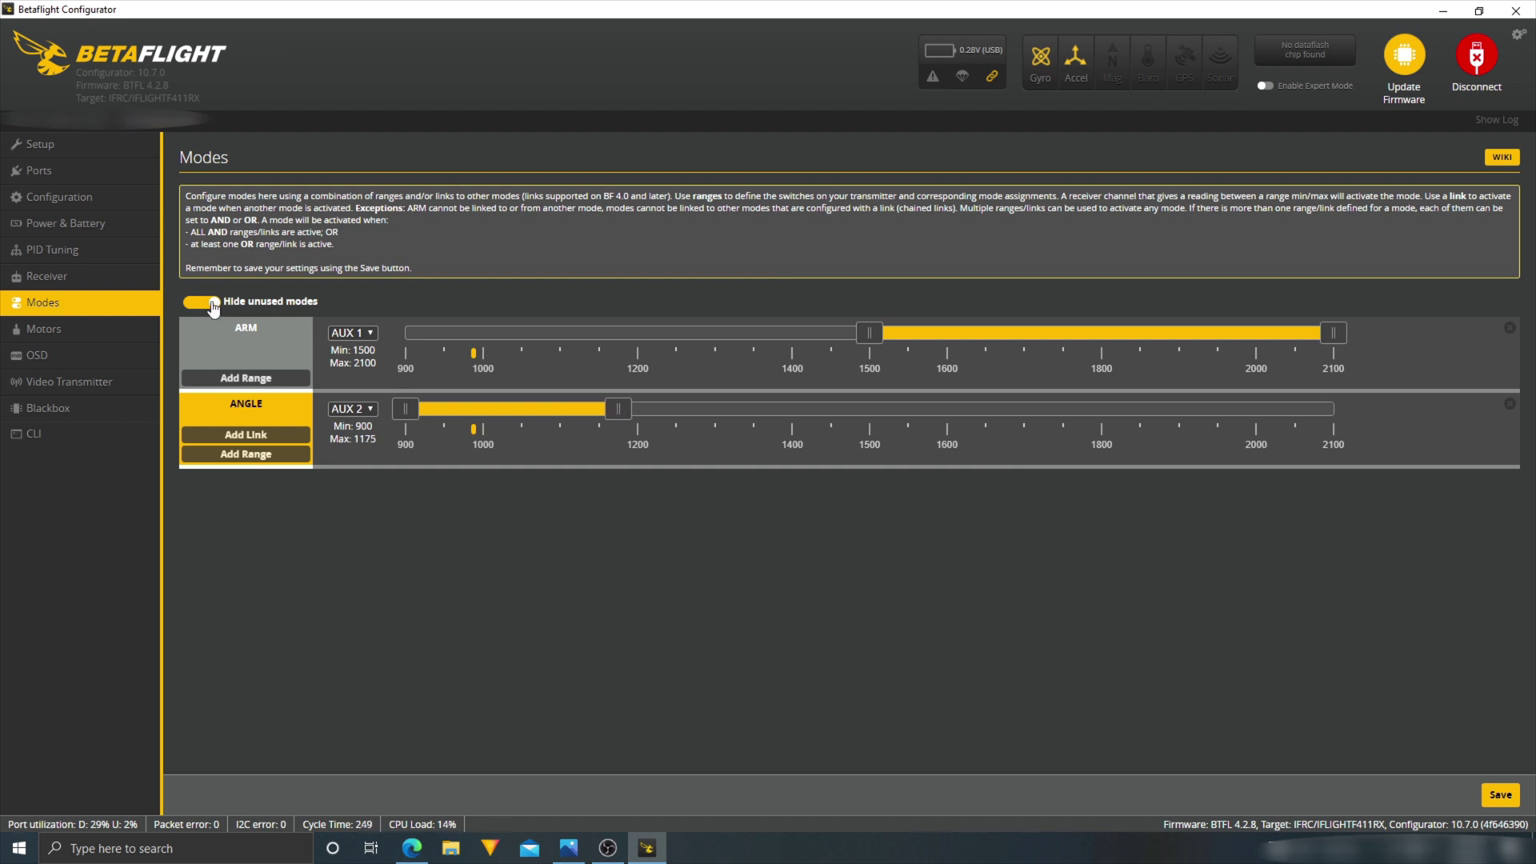
{"action": "left_click", "coordinate": [213, 303]}
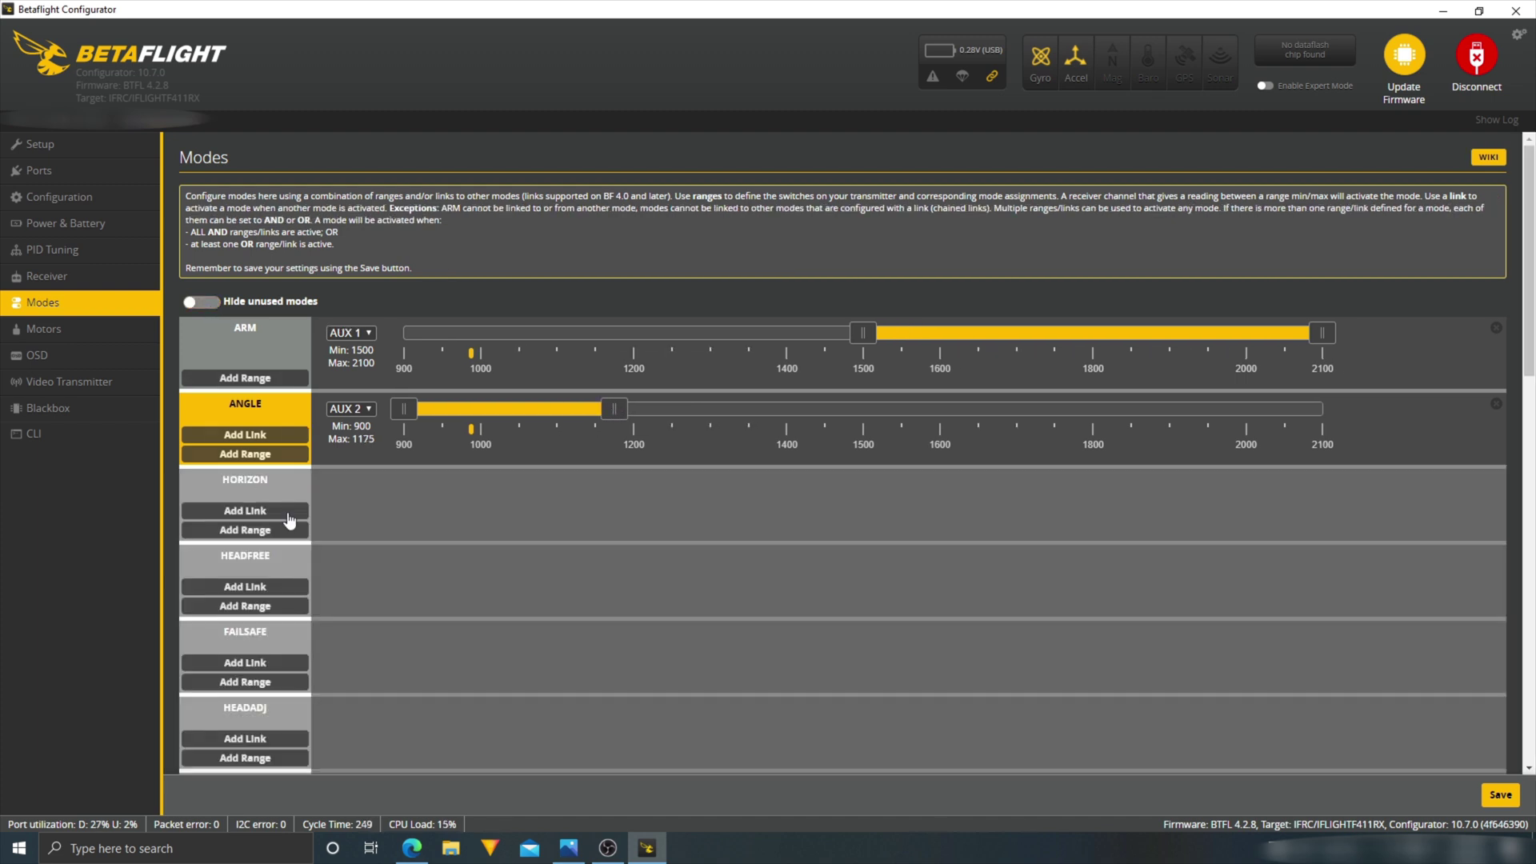
{"action": "left_click", "coordinate": [279, 513]}
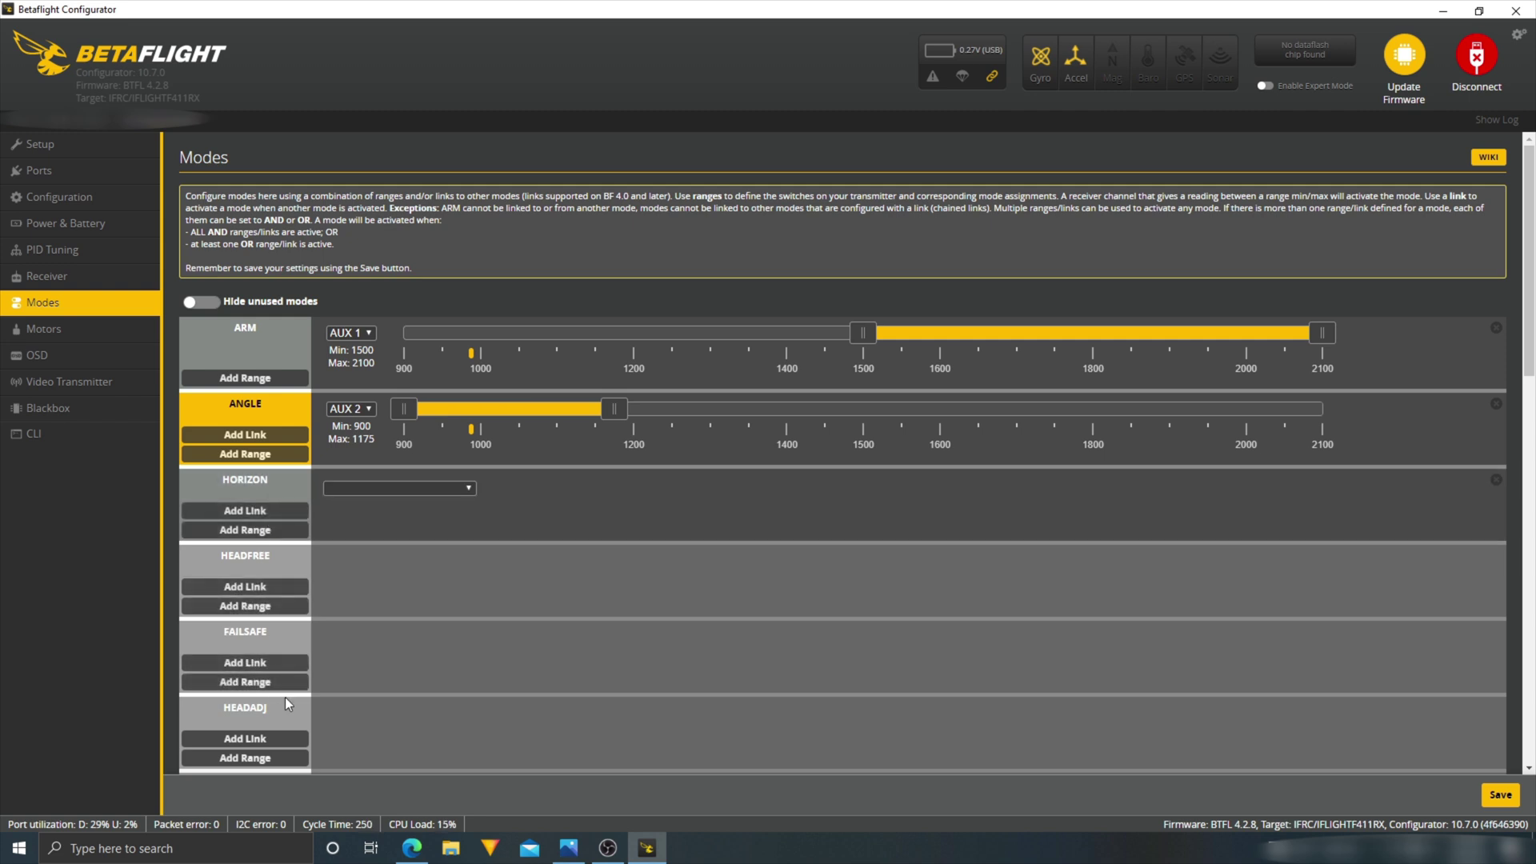
{"action": "scroll", "coordinate": [285, 698], "scroll_direction": "down", "scroll_amount": 1}
{"action": "scroll", "coordinate": [254, 557], "scroll_direction": "down", "scroll_amount": 2}
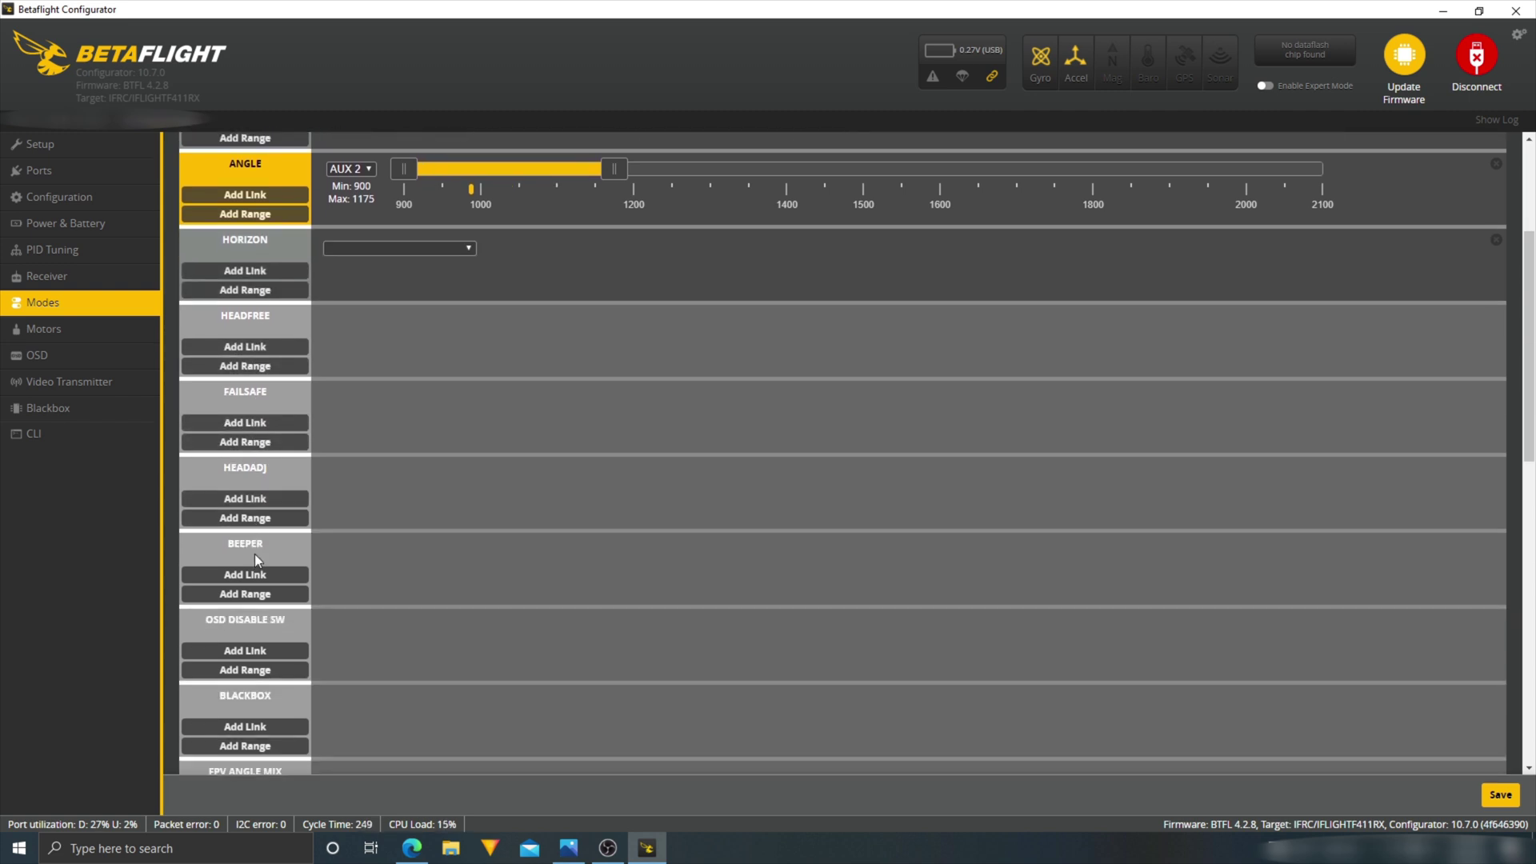
{"action": "scroll", "coordinate": [254, 554], "scroll_direction": "down", "scroll_amount": 2}
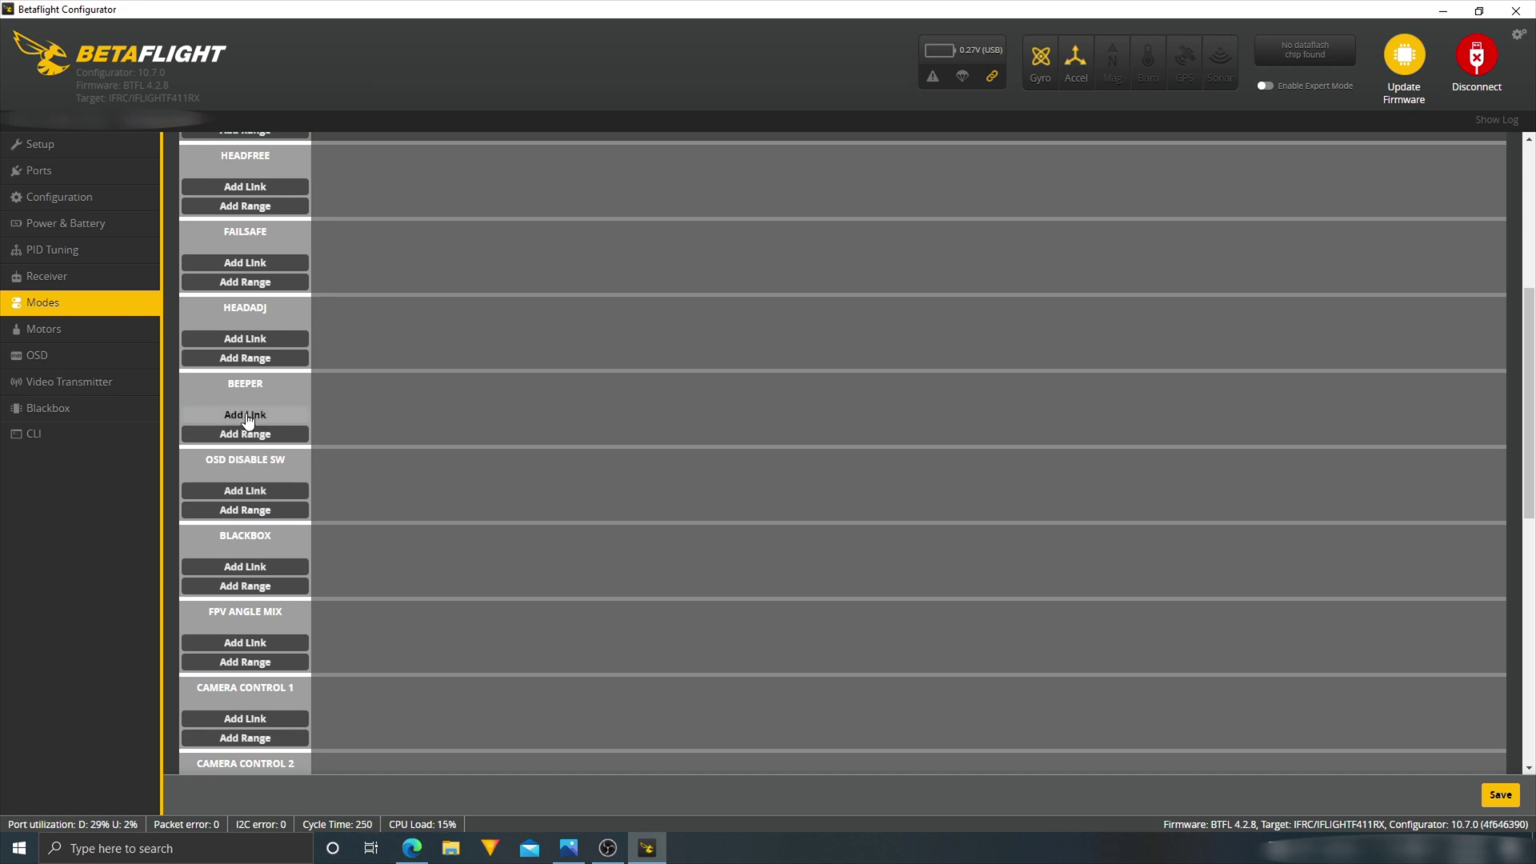
{"action": "left_click", "coordinate": [247, 416]}
{"action": "scroll", "coordinate": [252, 448], "scroll_direction": "down", "scroll_amount": 7}
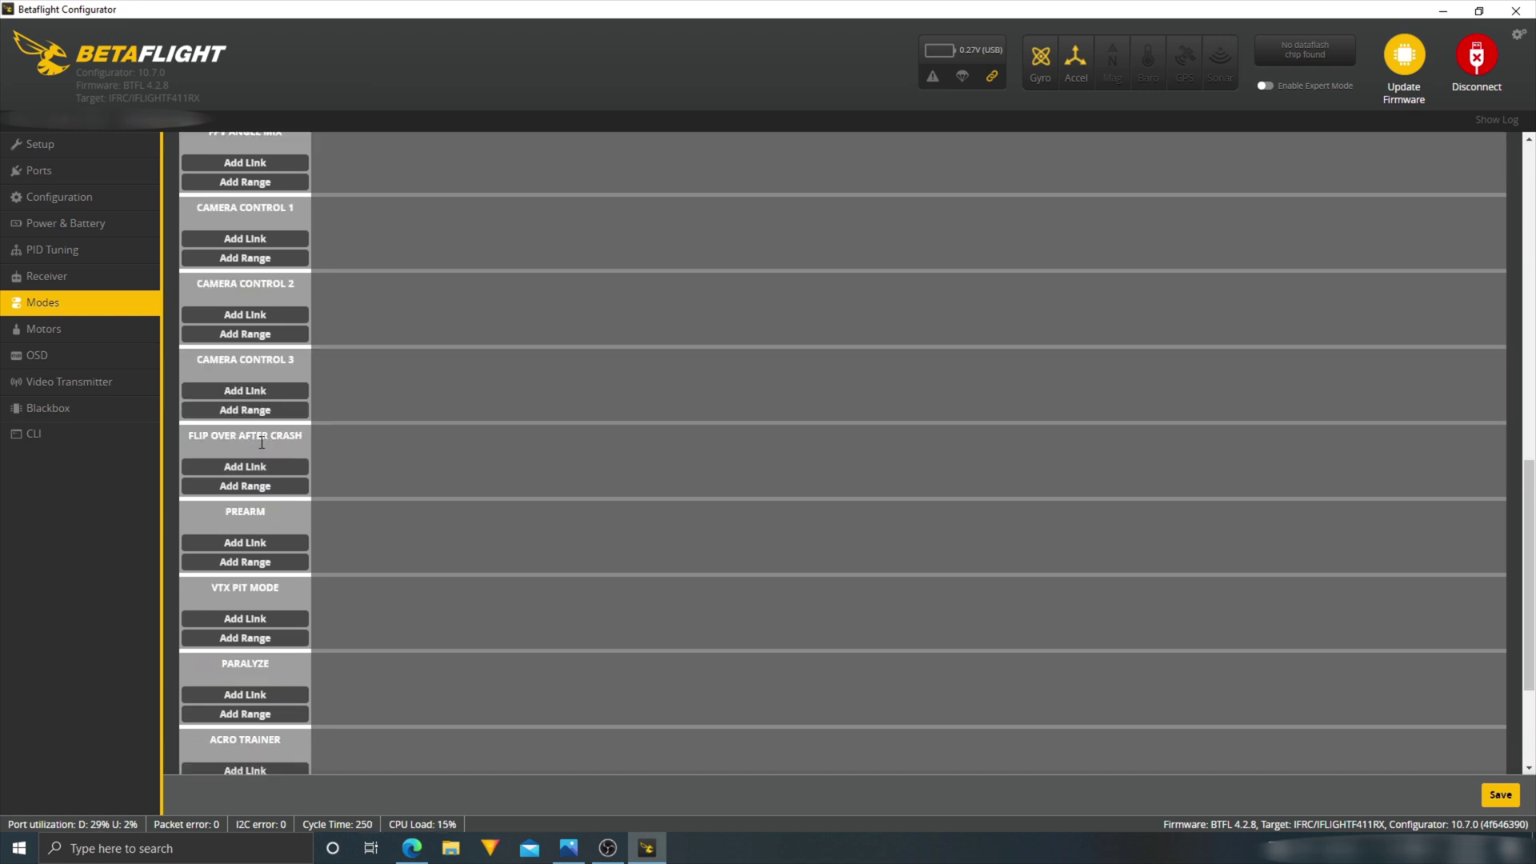
{"action": "left_click", "coordinate": [256, 471]}
{"action": "scroll", "coordinate": [242, 602], "scroll_direction": "up", "scroll_amount": 20}
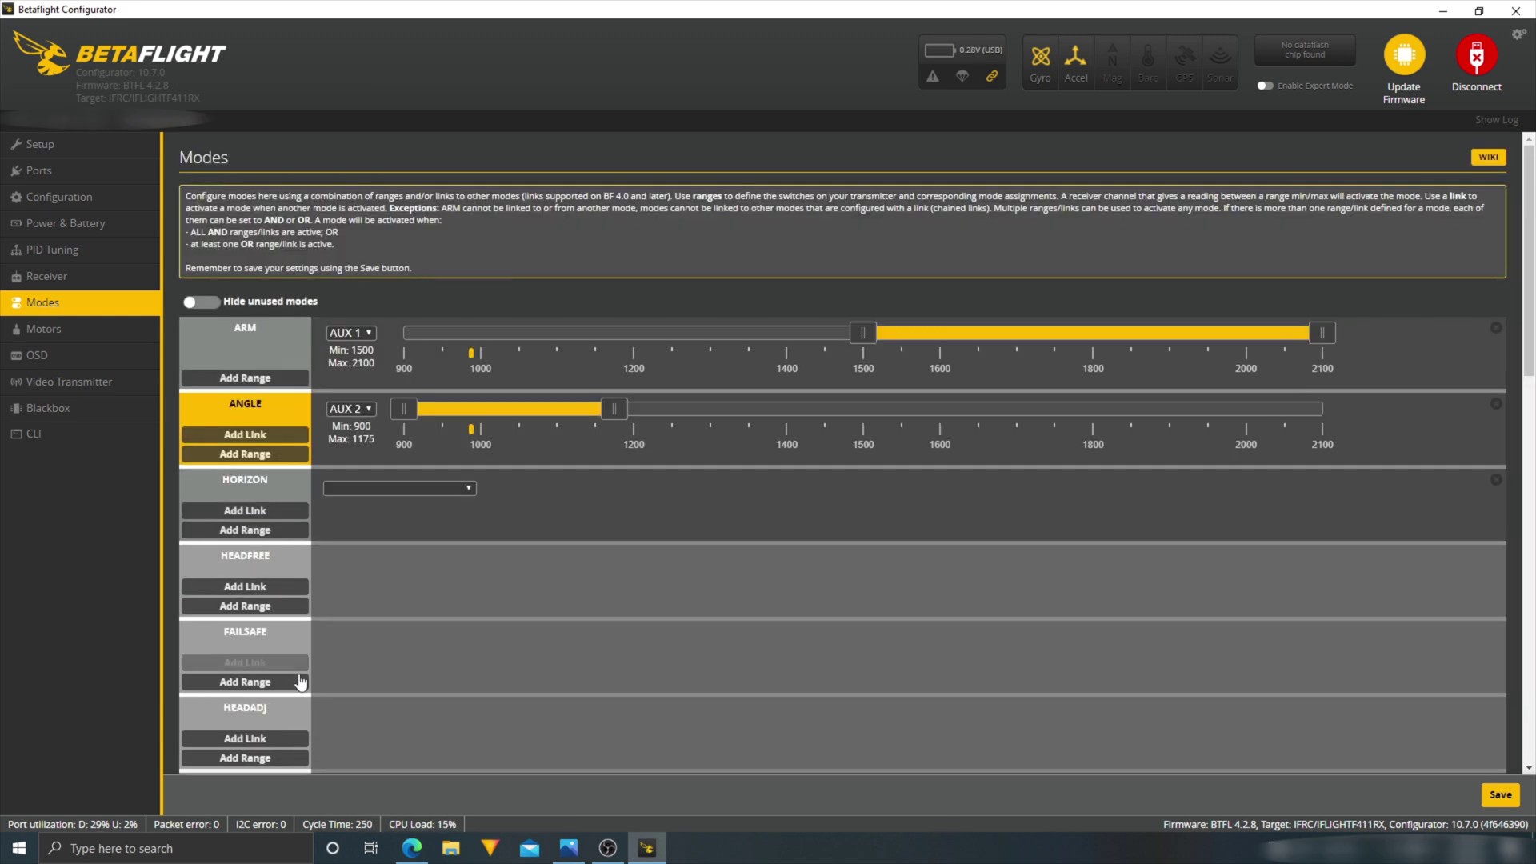
{"action": "left_click", "coordinate": [204, 303]}
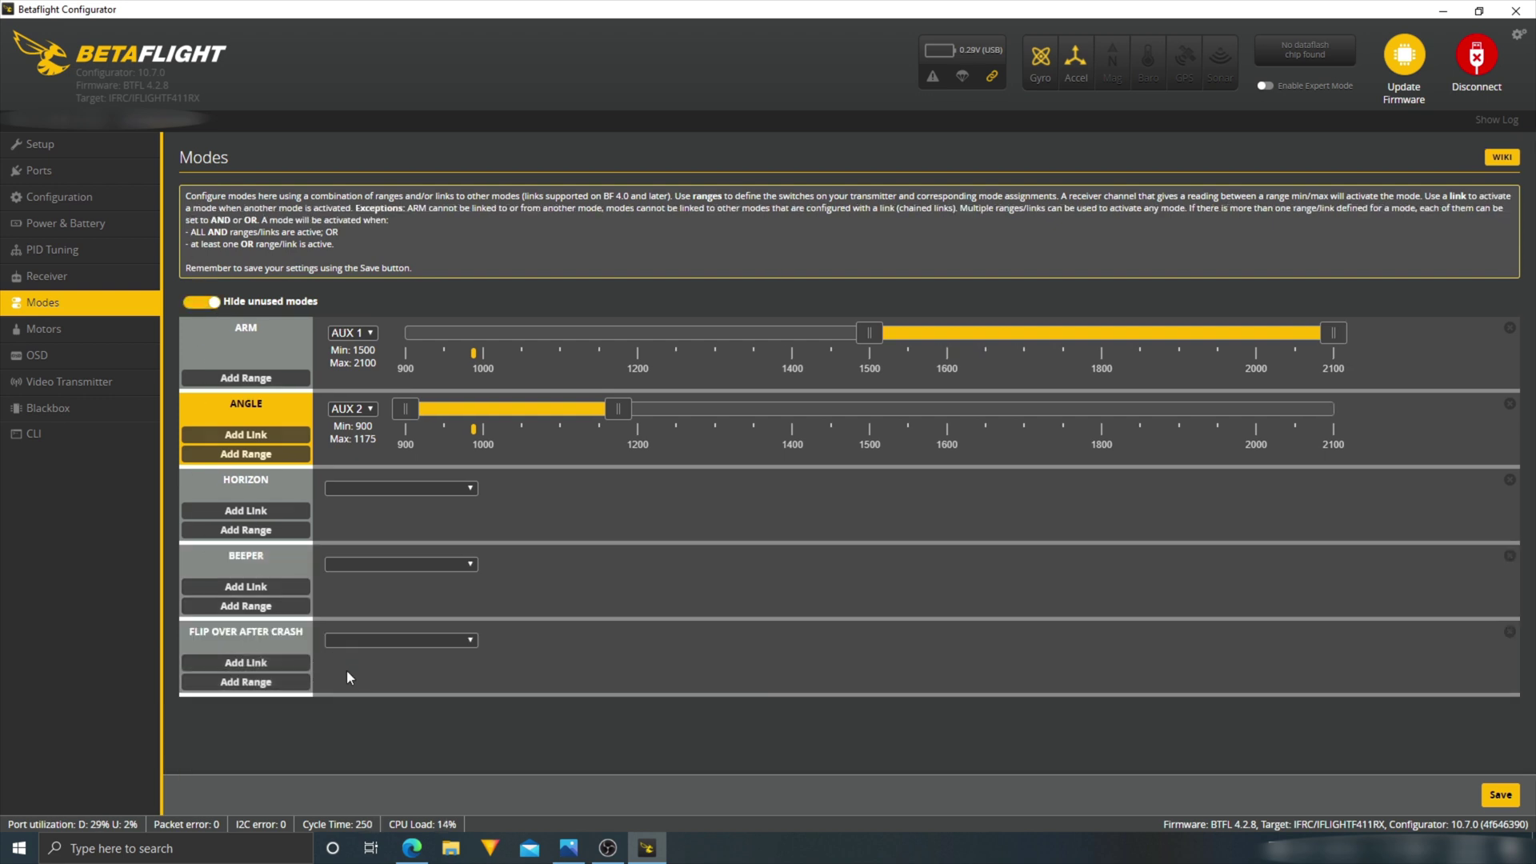
Replace HORIZON's empty link with an AUX 2 range of 1300–1700 and add an AUX 4 range of 1300–1700 to BEEPER
{"action": "left_click", "coordinate": [267, 528]}
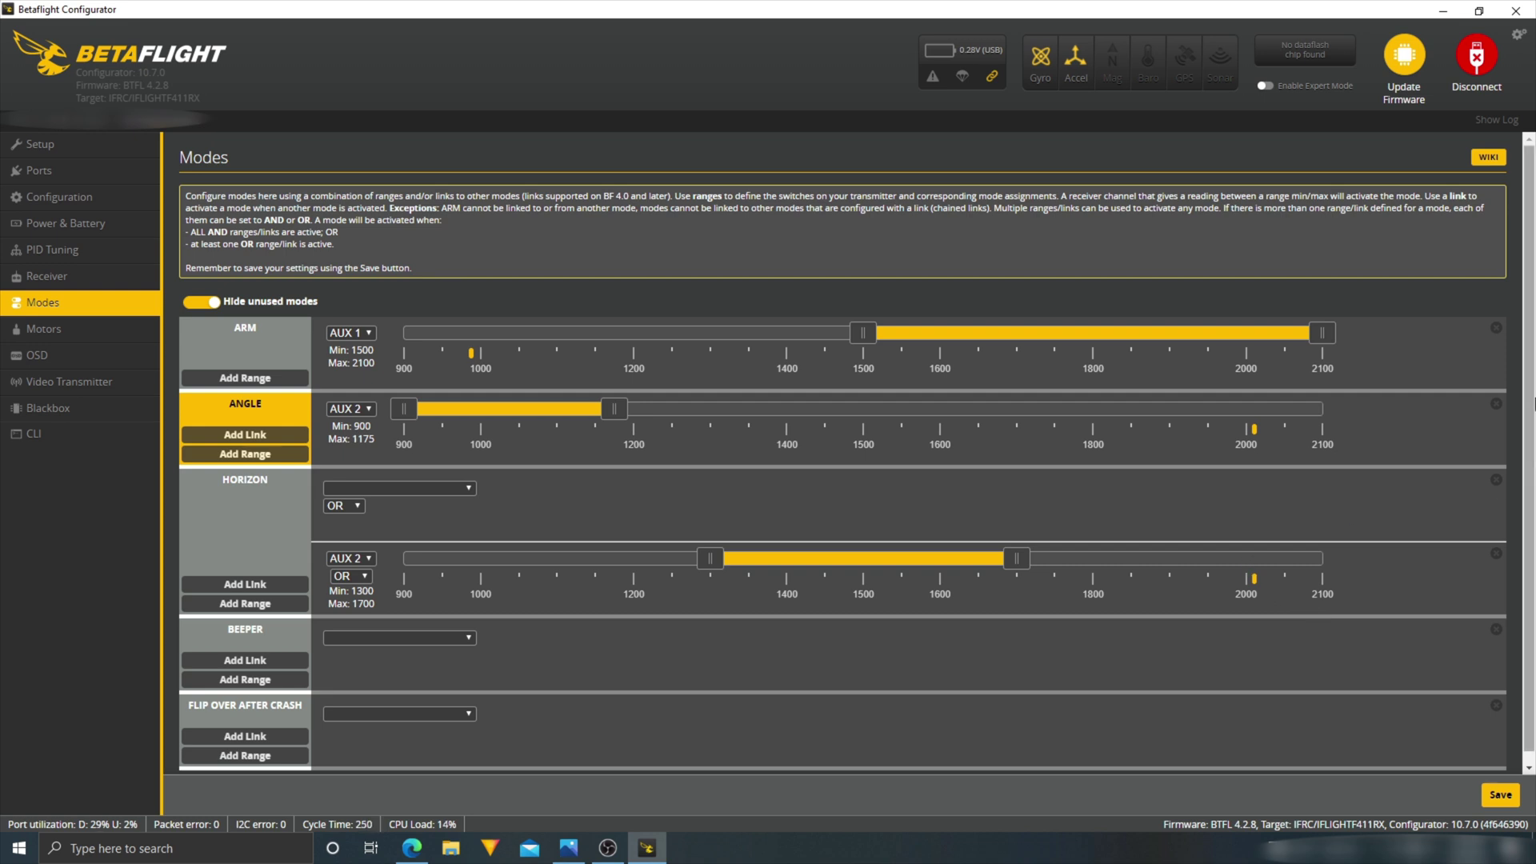
{"action": "left_click", "coordinate": [1496, 480]}
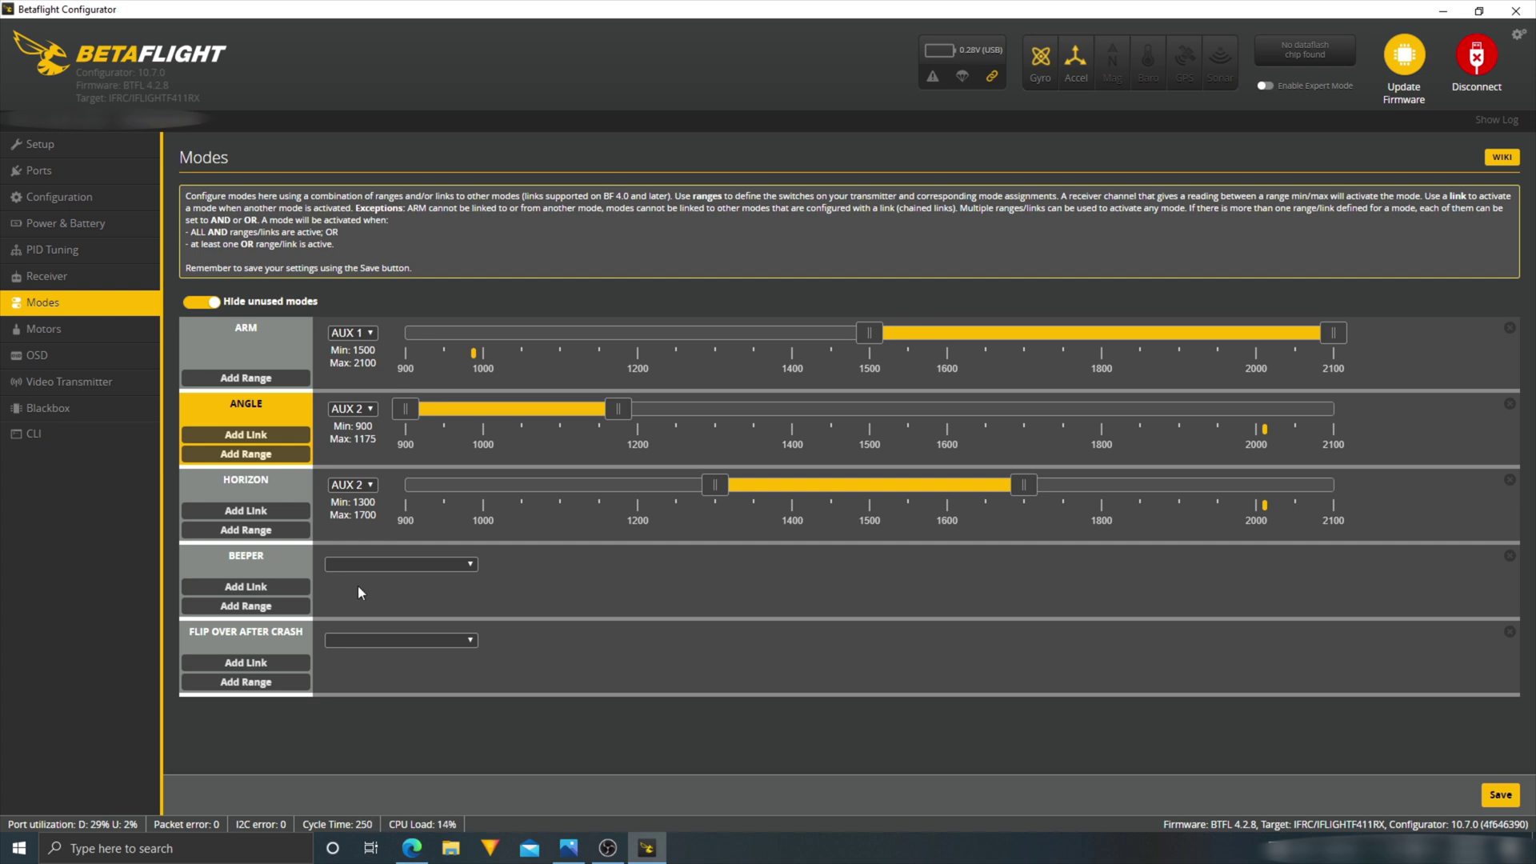
{"action": "left_click", "coordinate": [266, 607]}
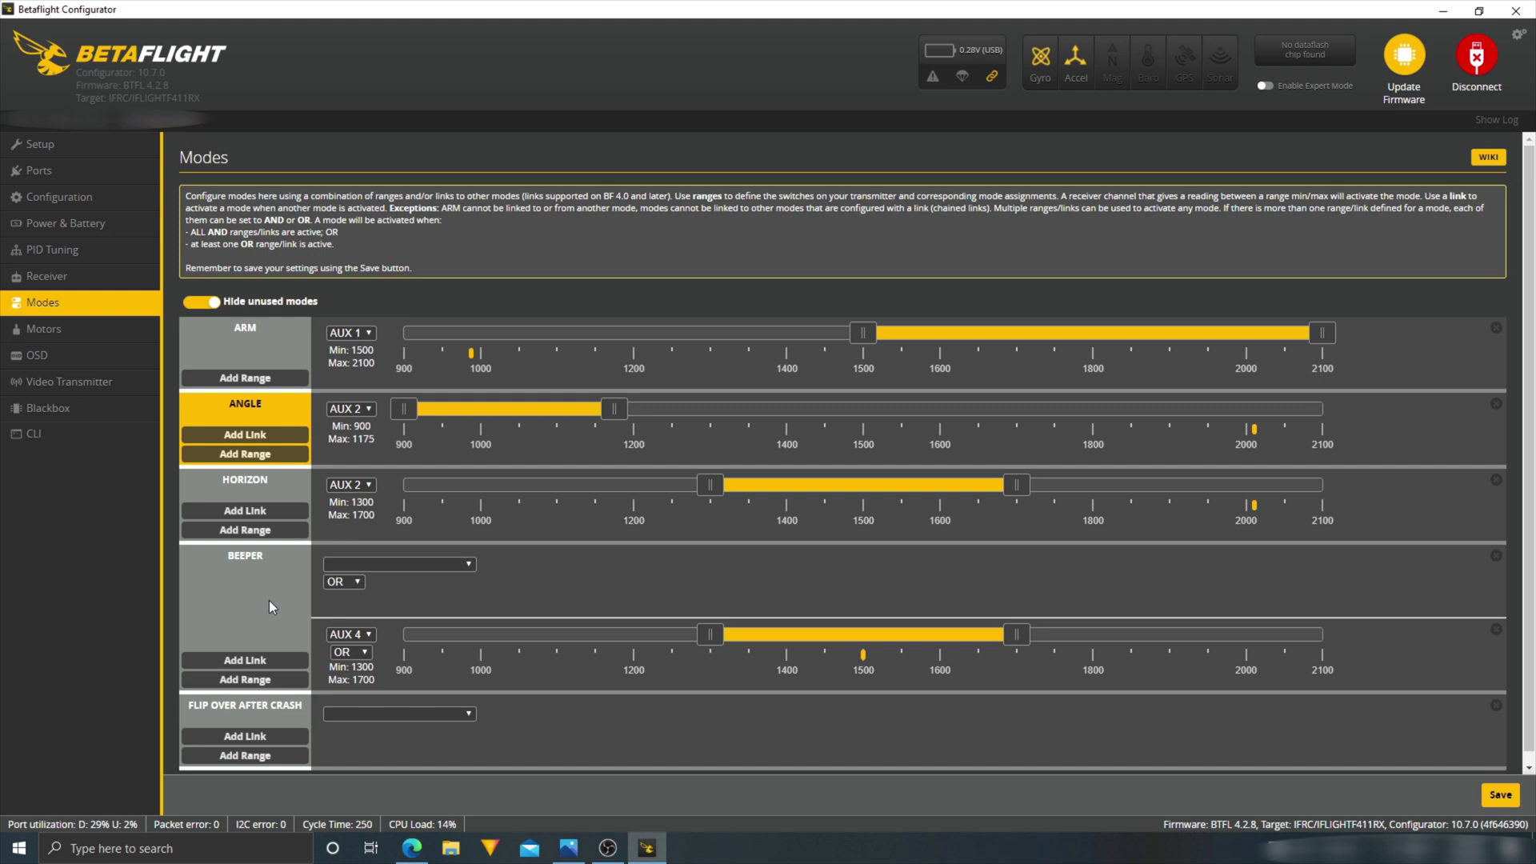
Add an AUX 3 range to FLIP OVER AFTER CRASH and shift it to 1700–2100
{"action": "scroll", "coordinate": [269, 601], "scroll_direction": "down", "scroll_amount": 1}
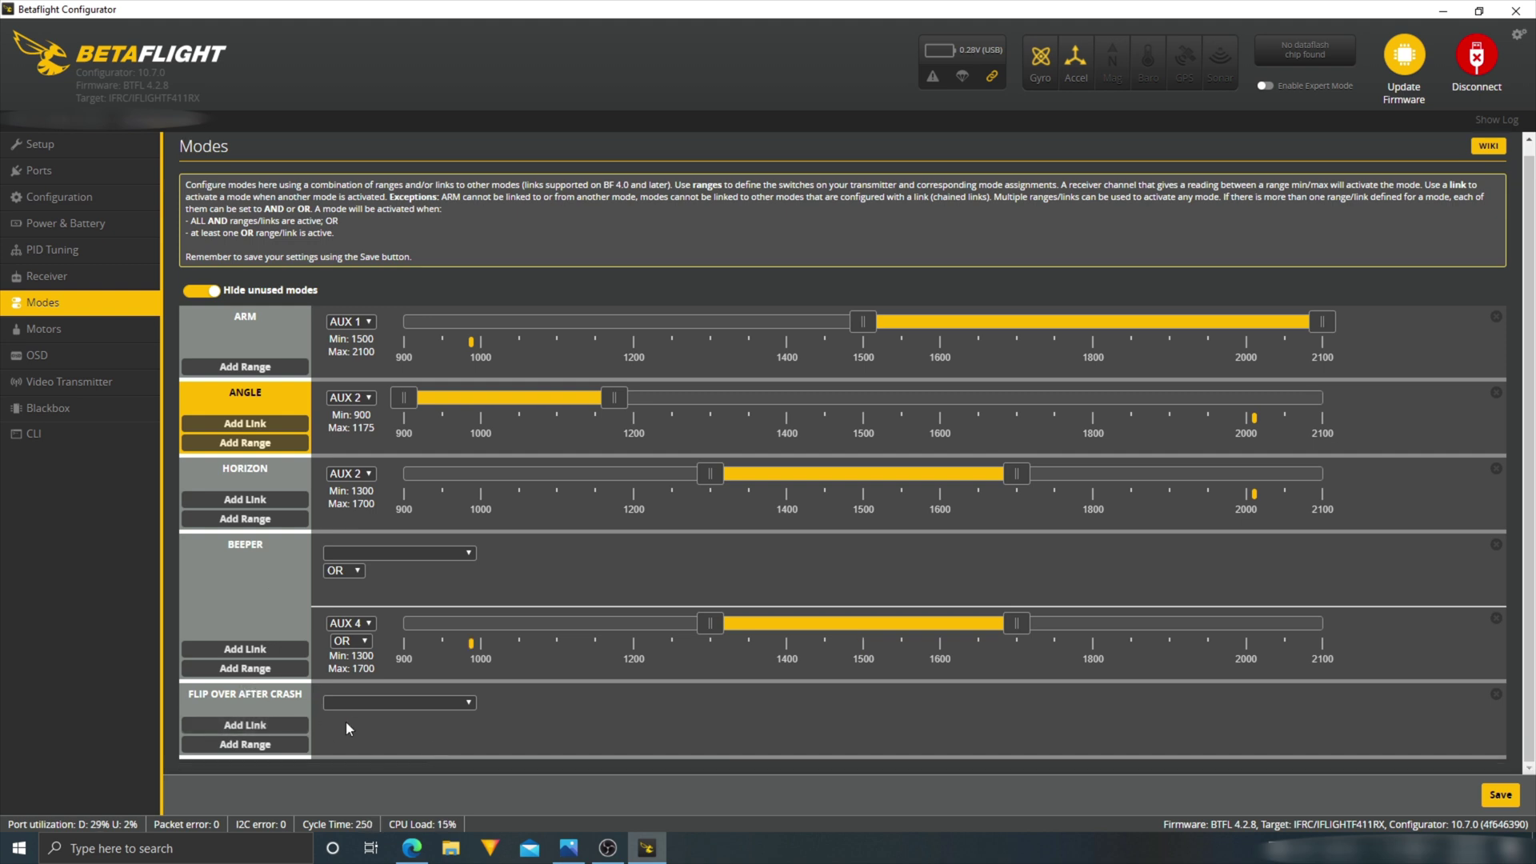
{"action": "left_click", "coordinate": [280, 750]}
{"action": "scroll", "coordinate": [1072, 682], "scroll_direction": "down", "scroll_amount": 1}
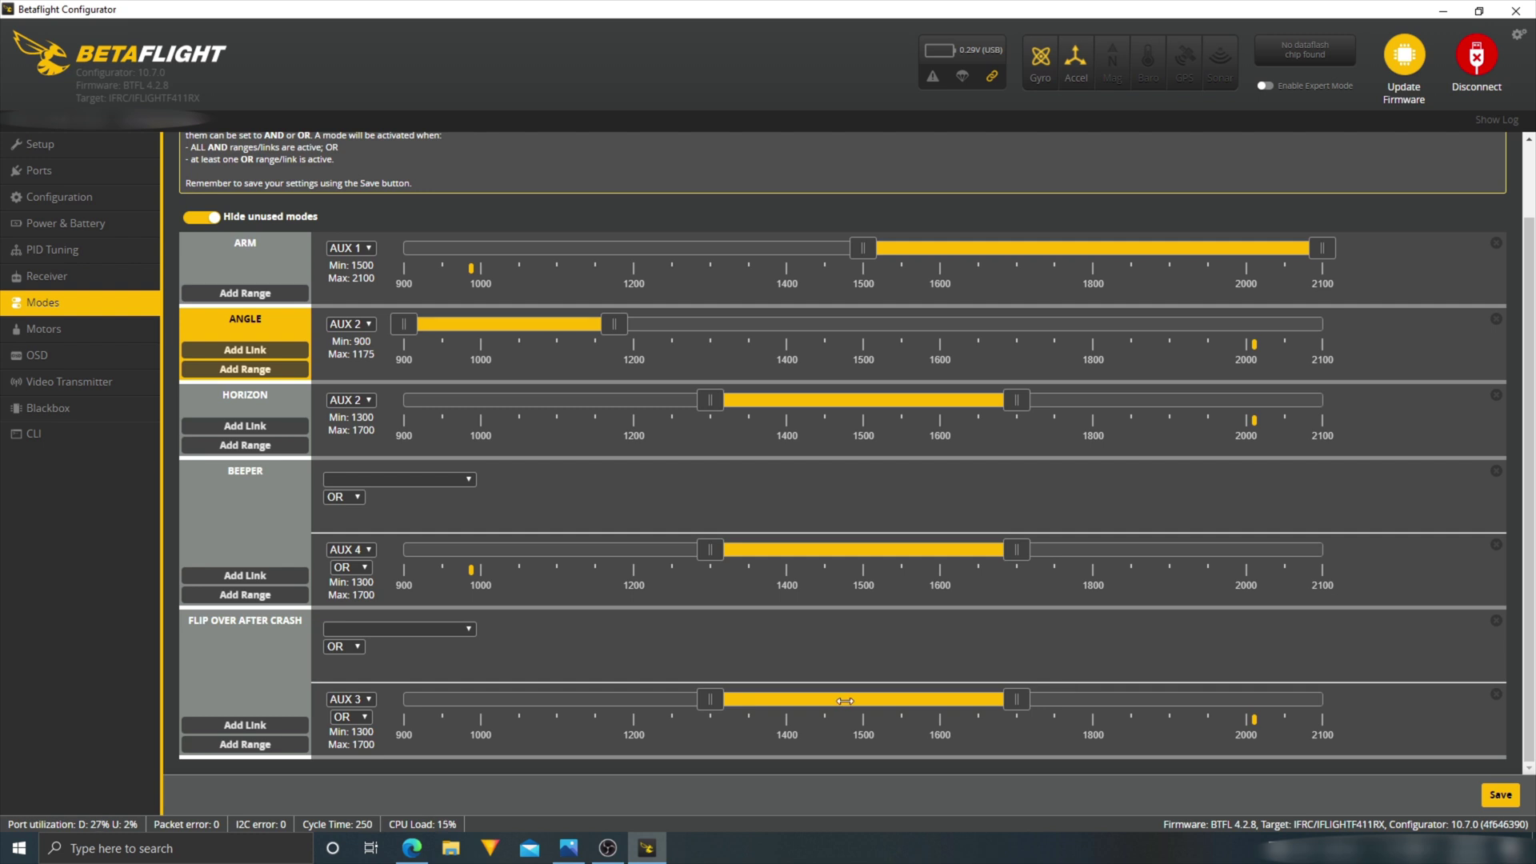
{"action": "left_click_drag", "start_coordinate": [844, 701], "coordinate": [1166, 701]}
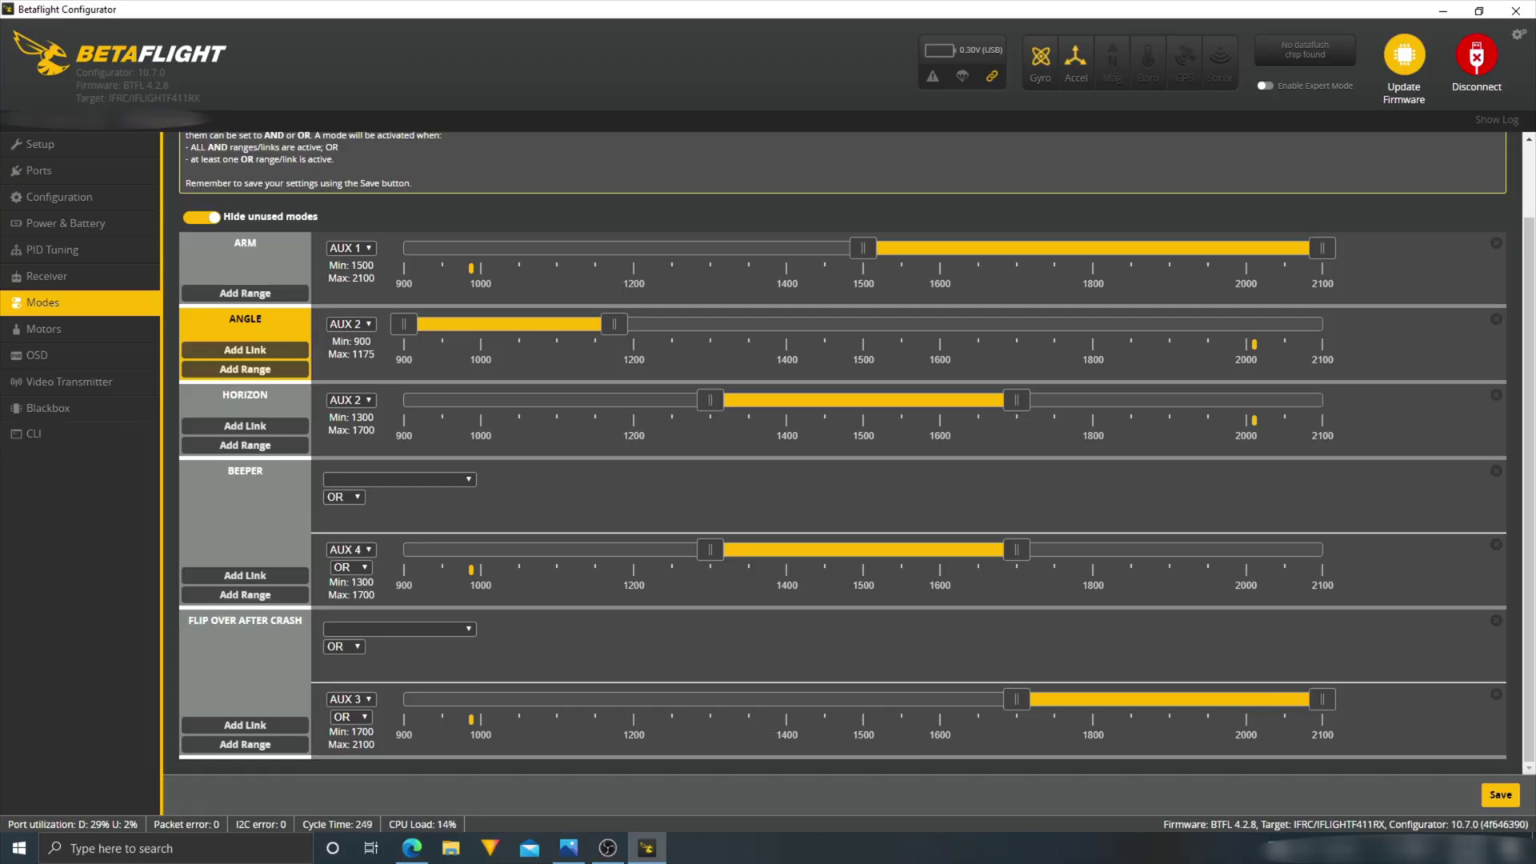
Set the OSD video format to NTSC and move the flight mode and VTX channel elements to the preview's upper corners
{"action": "left_click", "coordinate": [64, 354]}
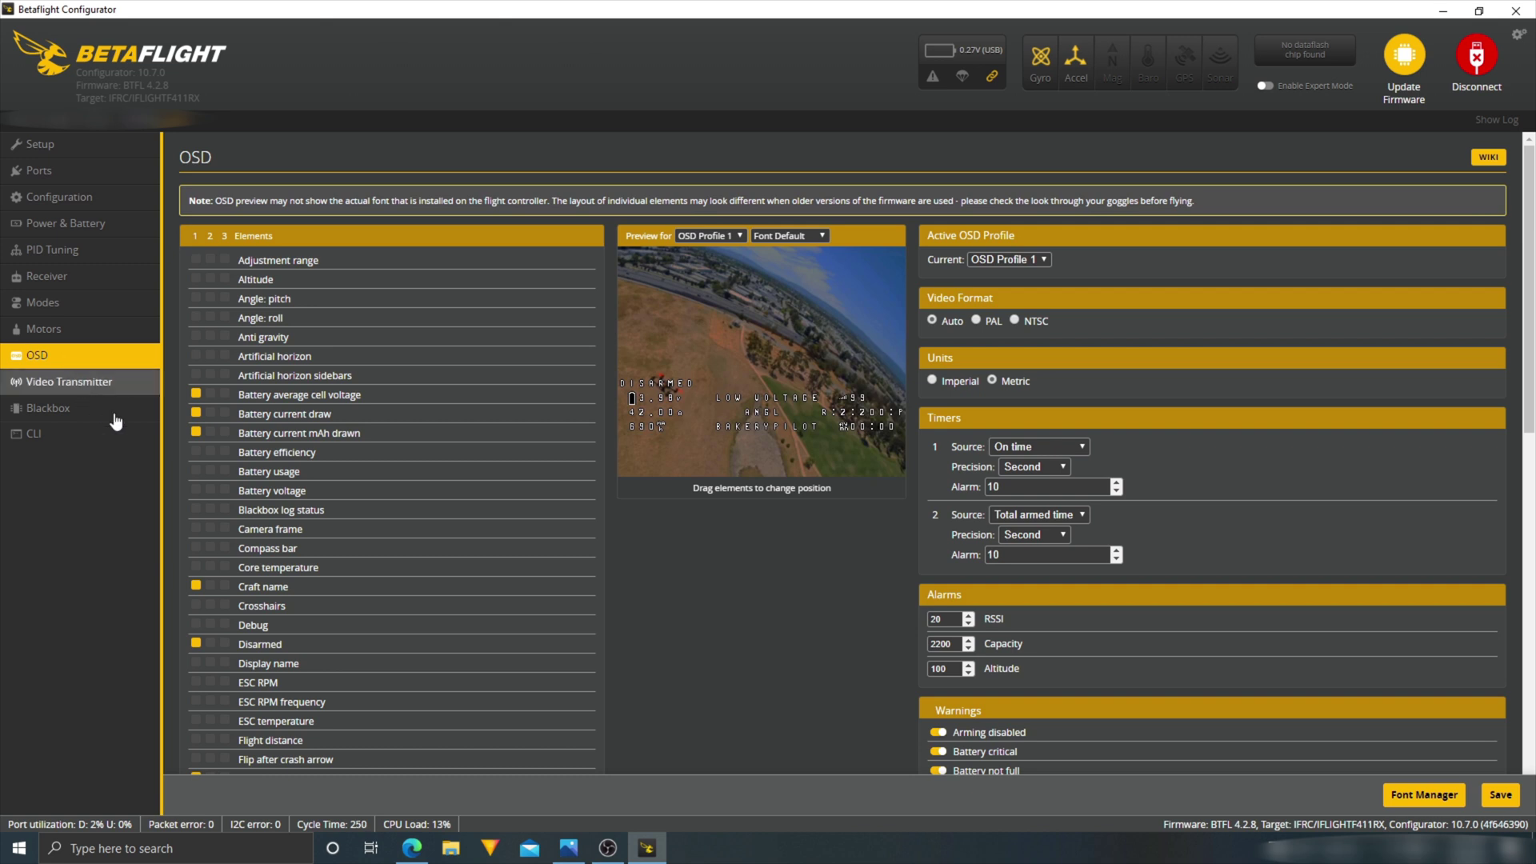
{"action": "left_click", "coordinate": [1013, 320]}
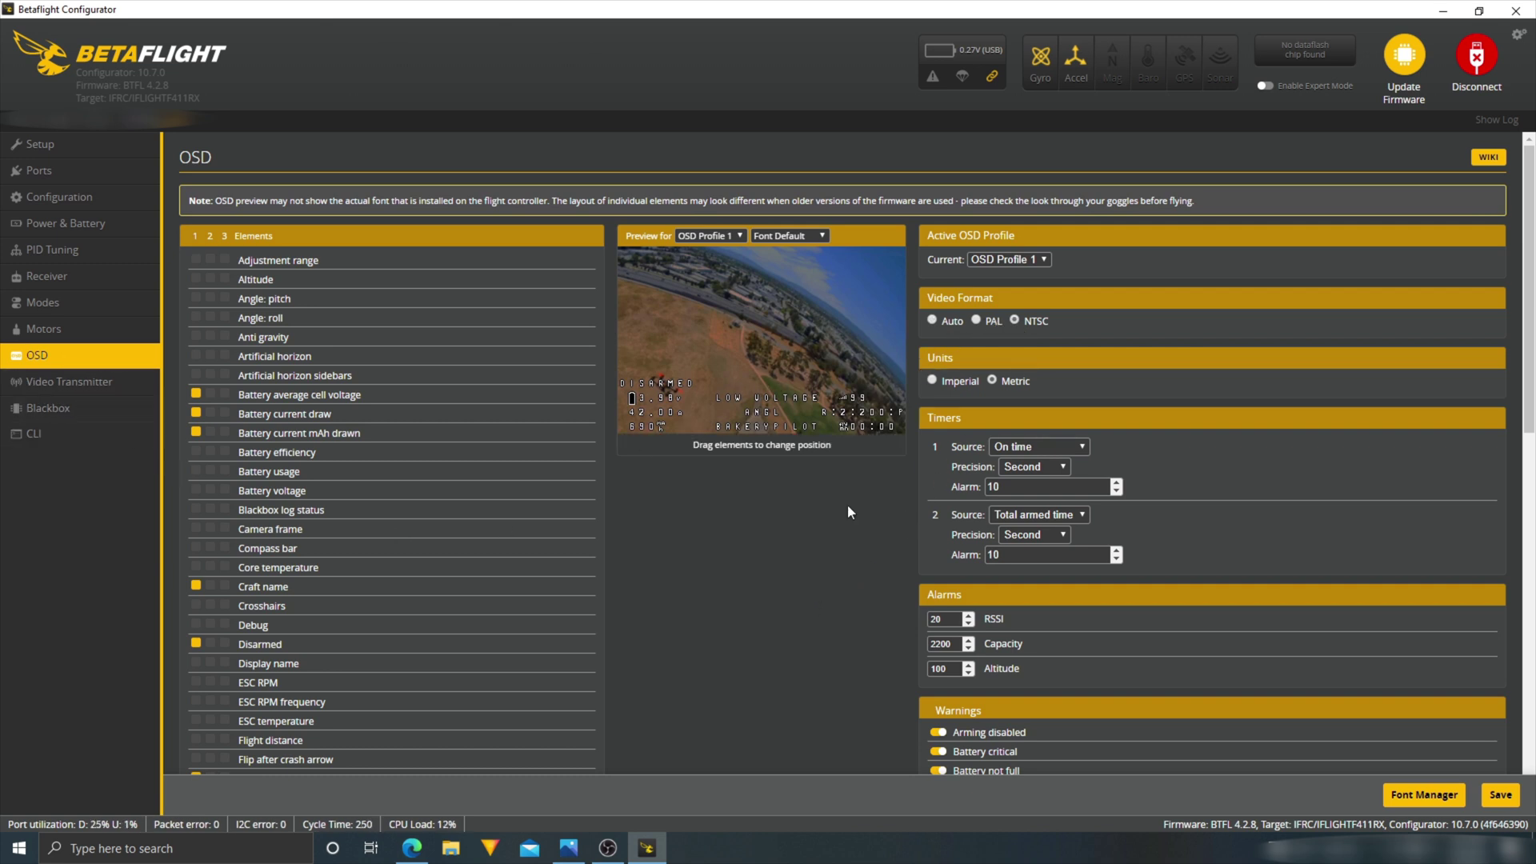
{"action": "left_click_drag", "start_coordinate": [748, 412], "coordinate": [861, 259]}
{"action": "left_click_drag", "start_coordinate": [631, 261], "coordinate": [627, 261]}
Hide Disarmed and Battery current draw in OSD profile 1, enable Crosshairs, and save the OSD settings
{"action": "left_click", "coordinate": [195, 642]}
{"action": "left_click", "coordinate": [195, 604]}
{"action": "left_click", "coordinate": [195, 412]}
{"action": "left_click", "coordinate": [1048, 263]}
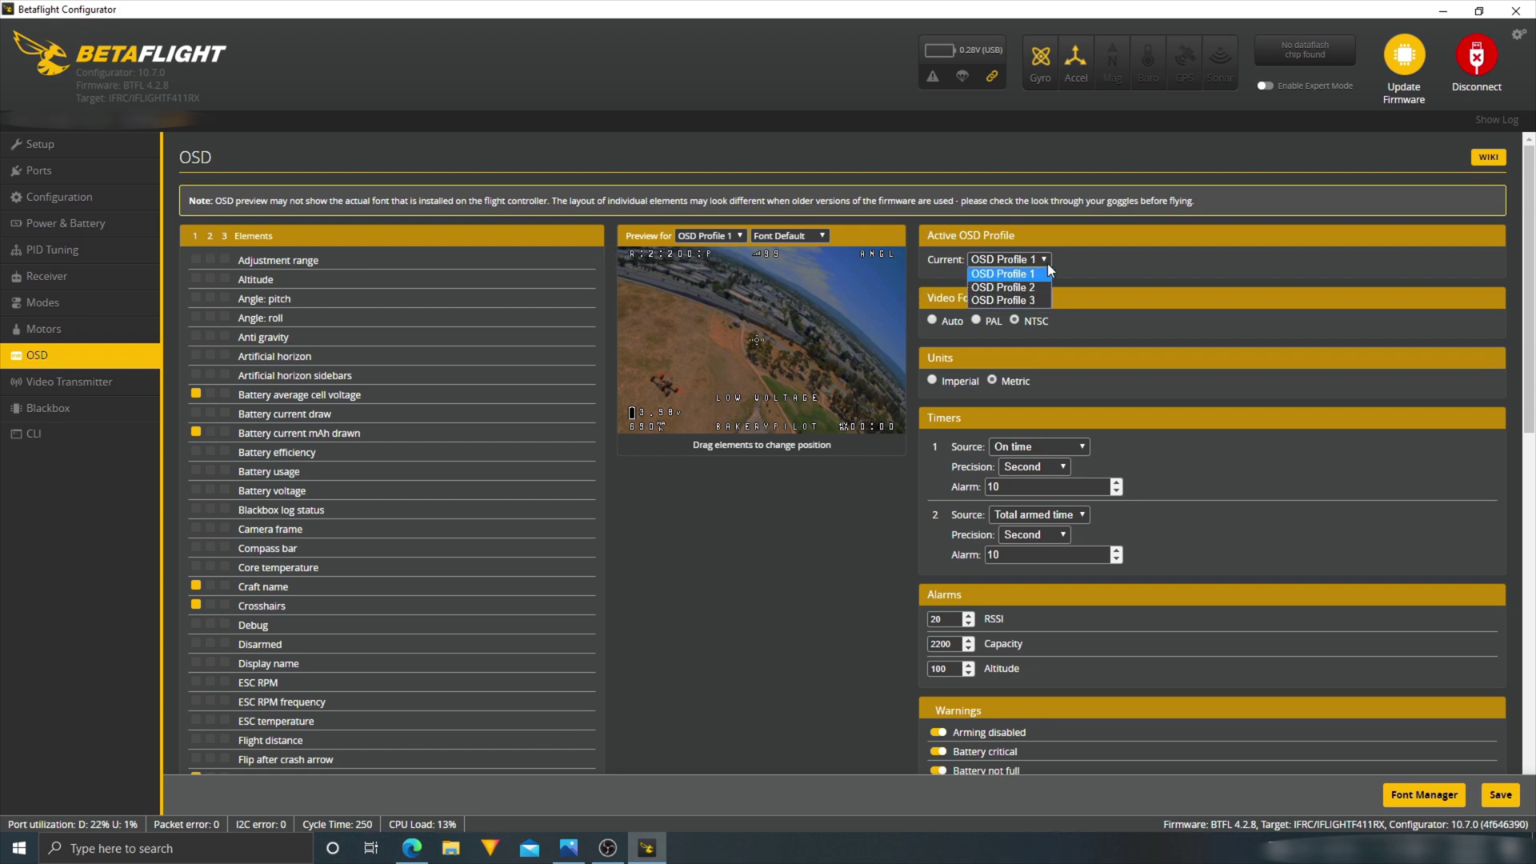
{"action": "left_click", "coordinate": [1071, 270]}
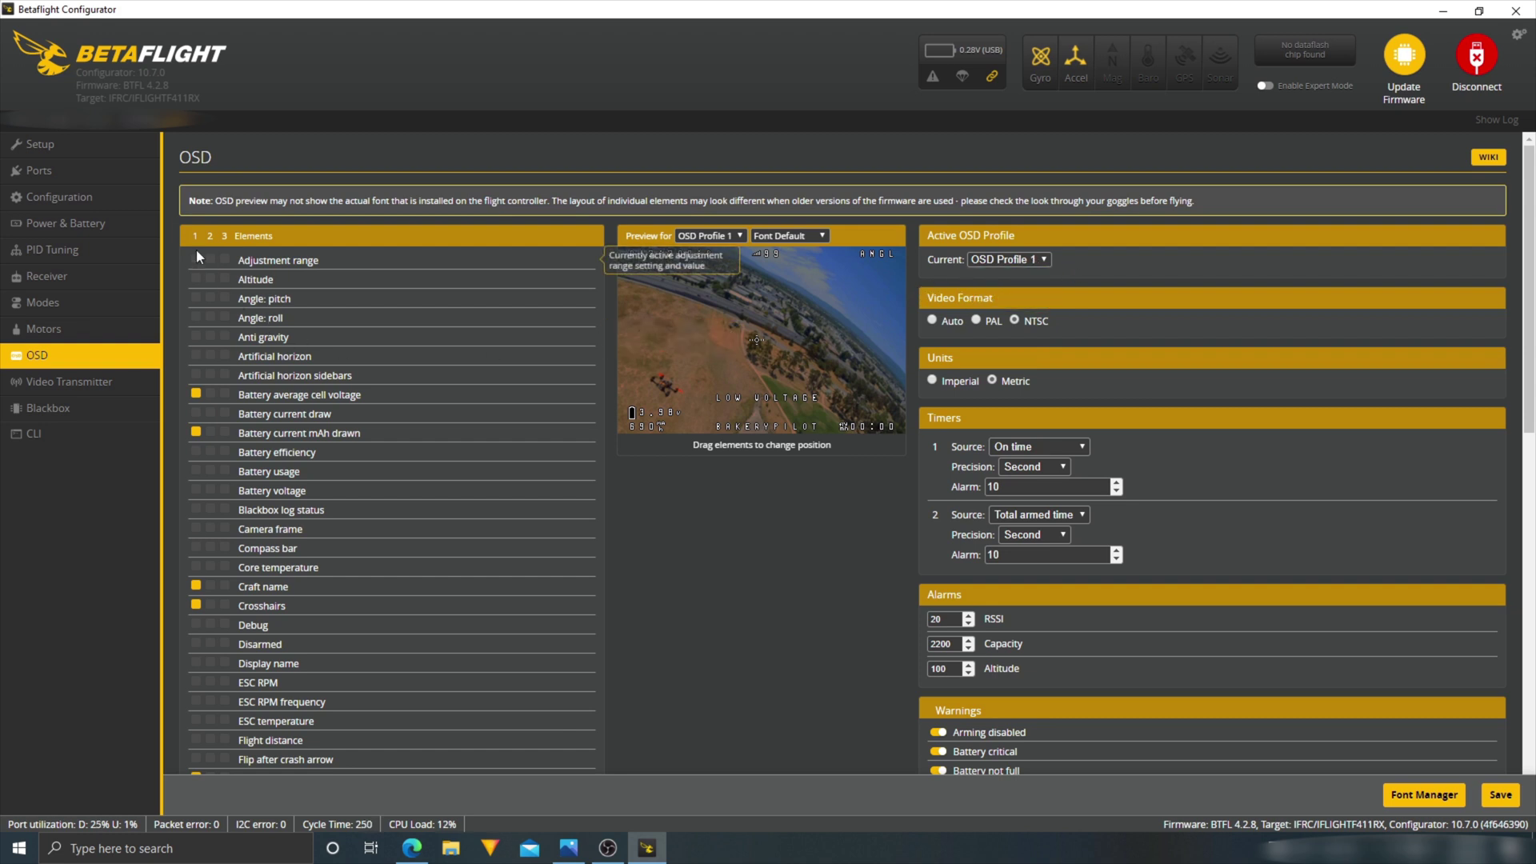
{"action": "scroll", "coordinate": [205, 452], "scroll_direction": "down", "scroll_amount": 8}
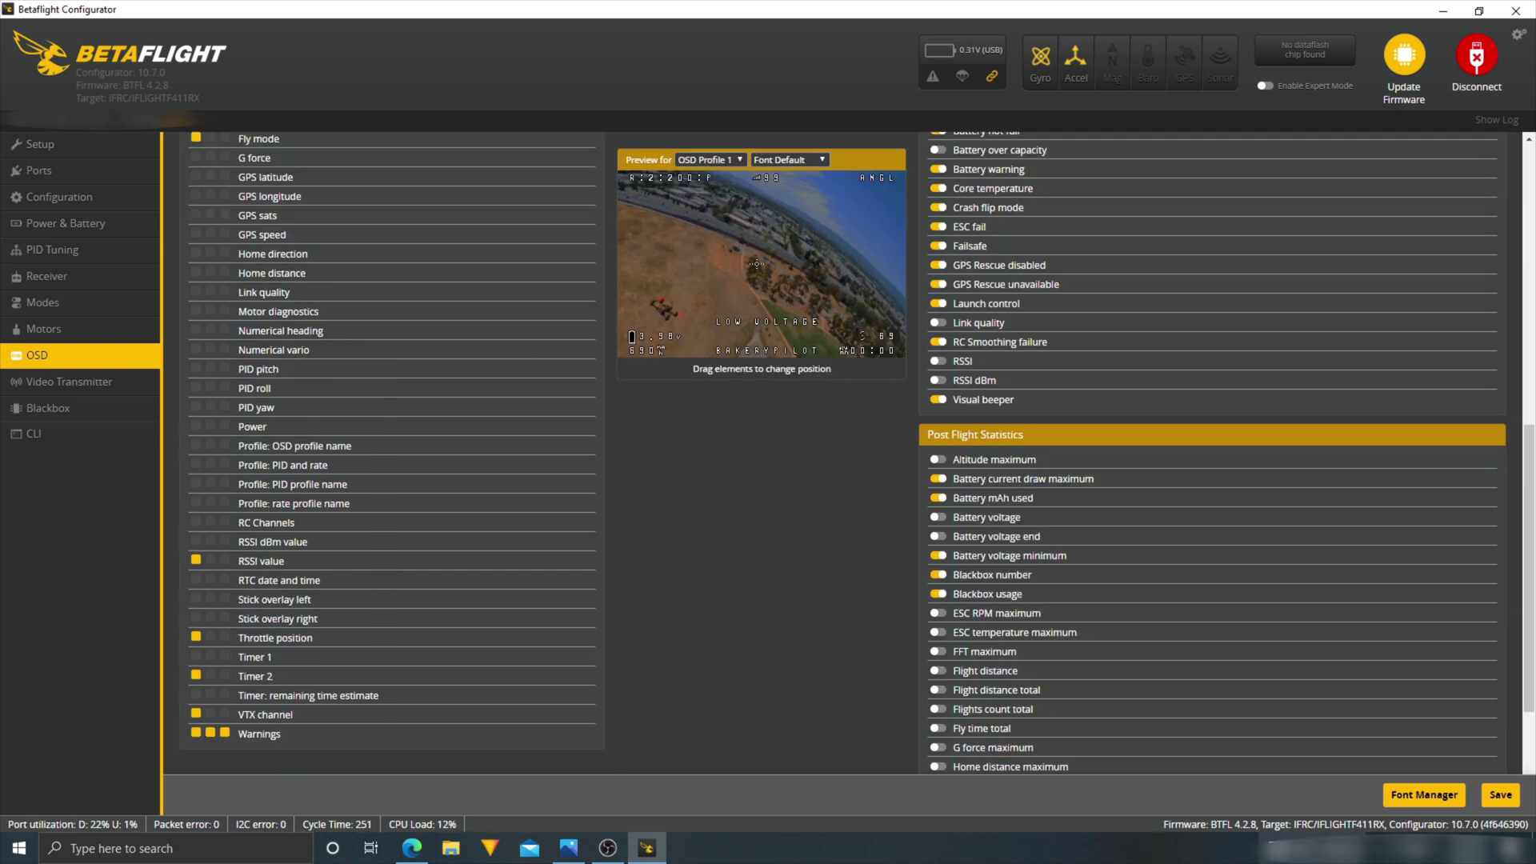
{"action": "left_click", "coordinate": [1493, 797]}
Select 25 as the video transmitter's power level
{"action": "left_click", "coordinate": [48, 382]}
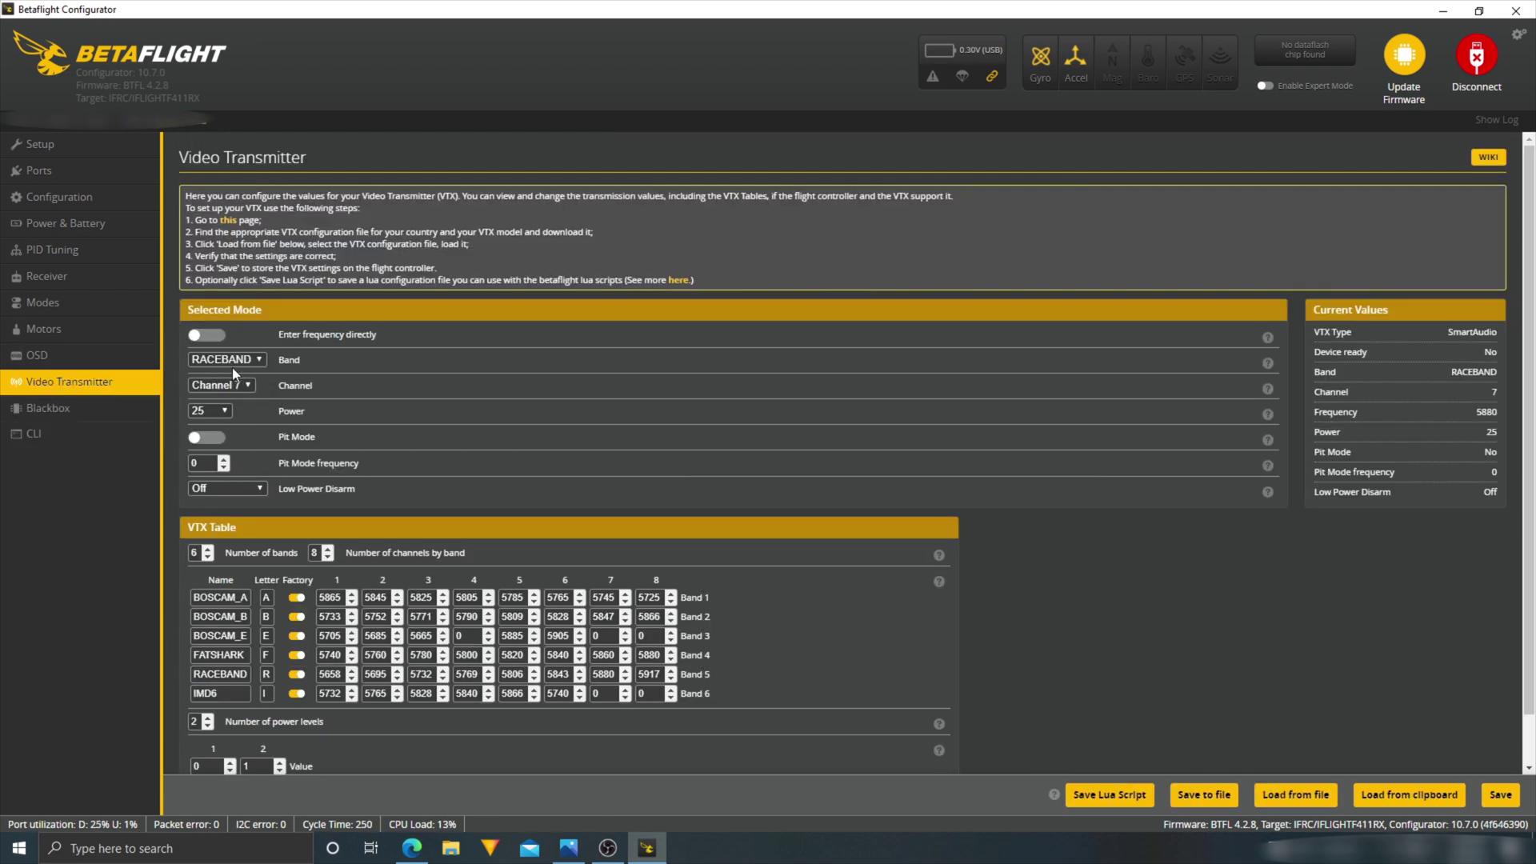
{"action": "left_click", "coordinate": [227, 411]}
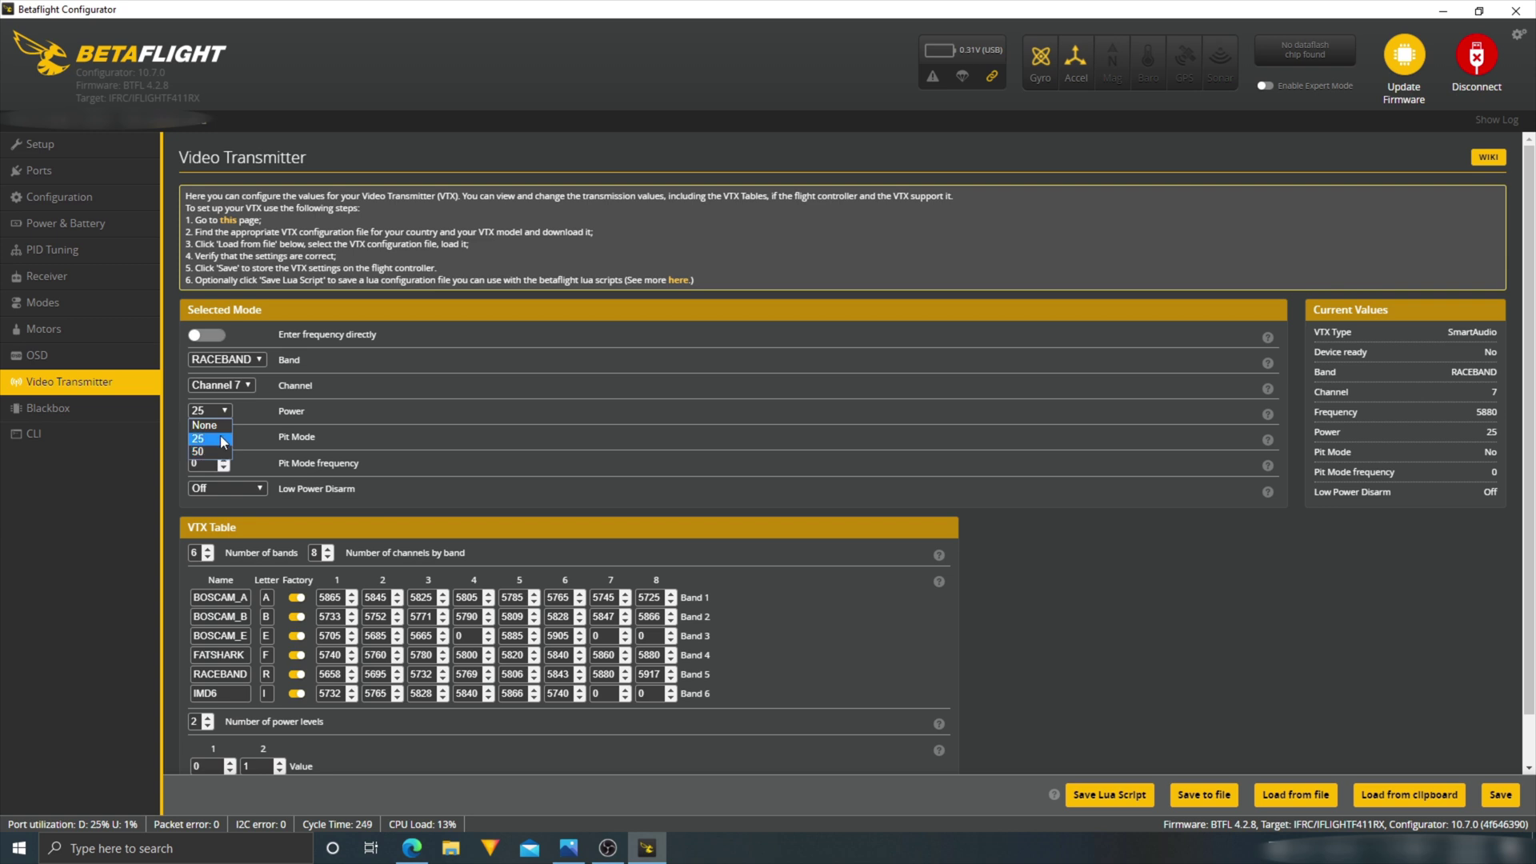
{"action": "left_click", "coordinate": [212, 438]}
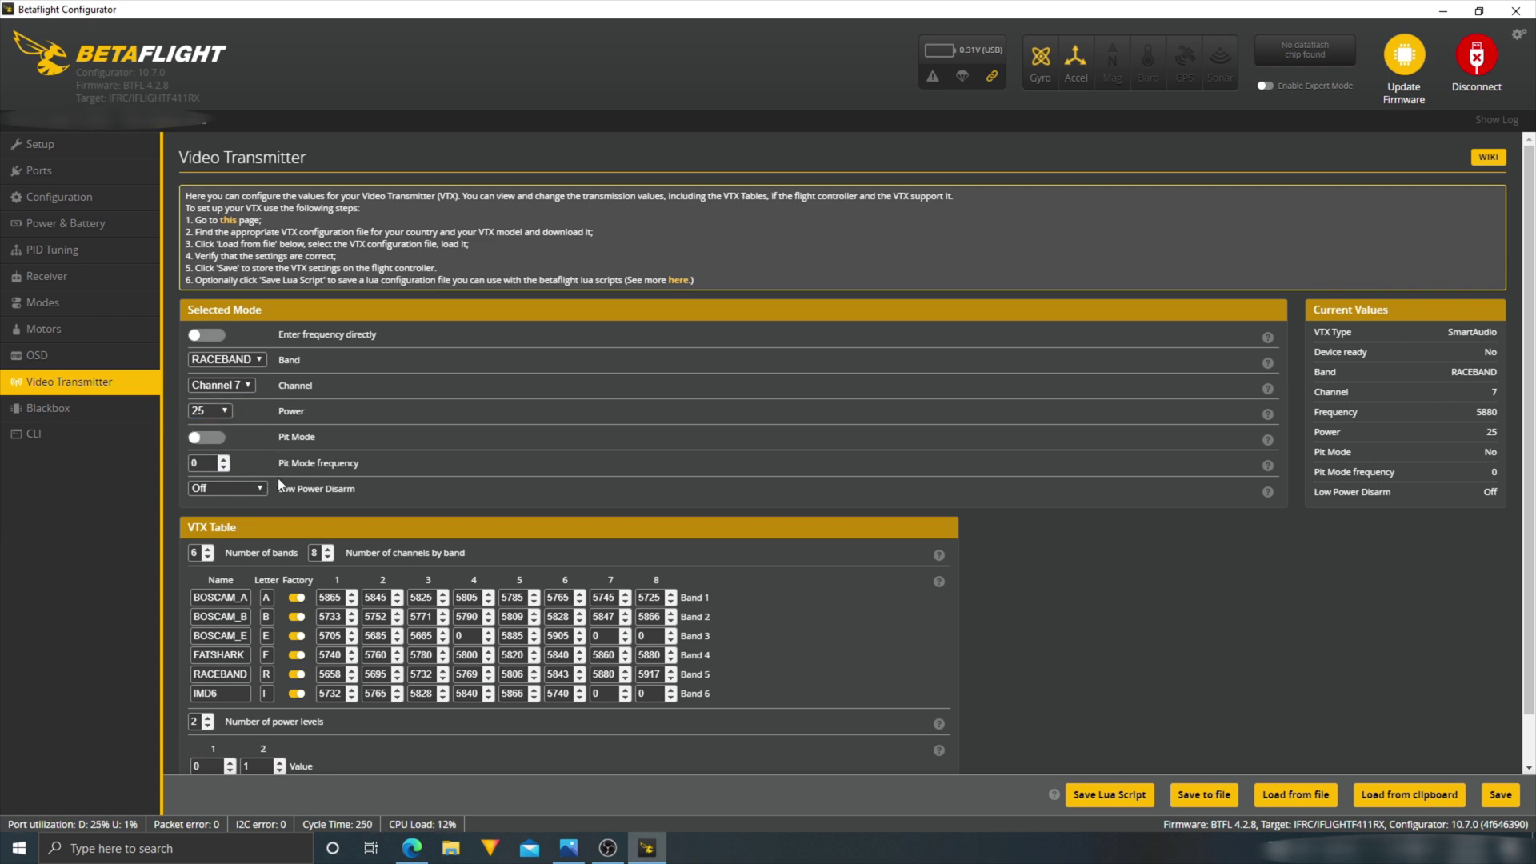
Open the command-line interface
{"action": "left_click", "coordinate": [48, 434]}
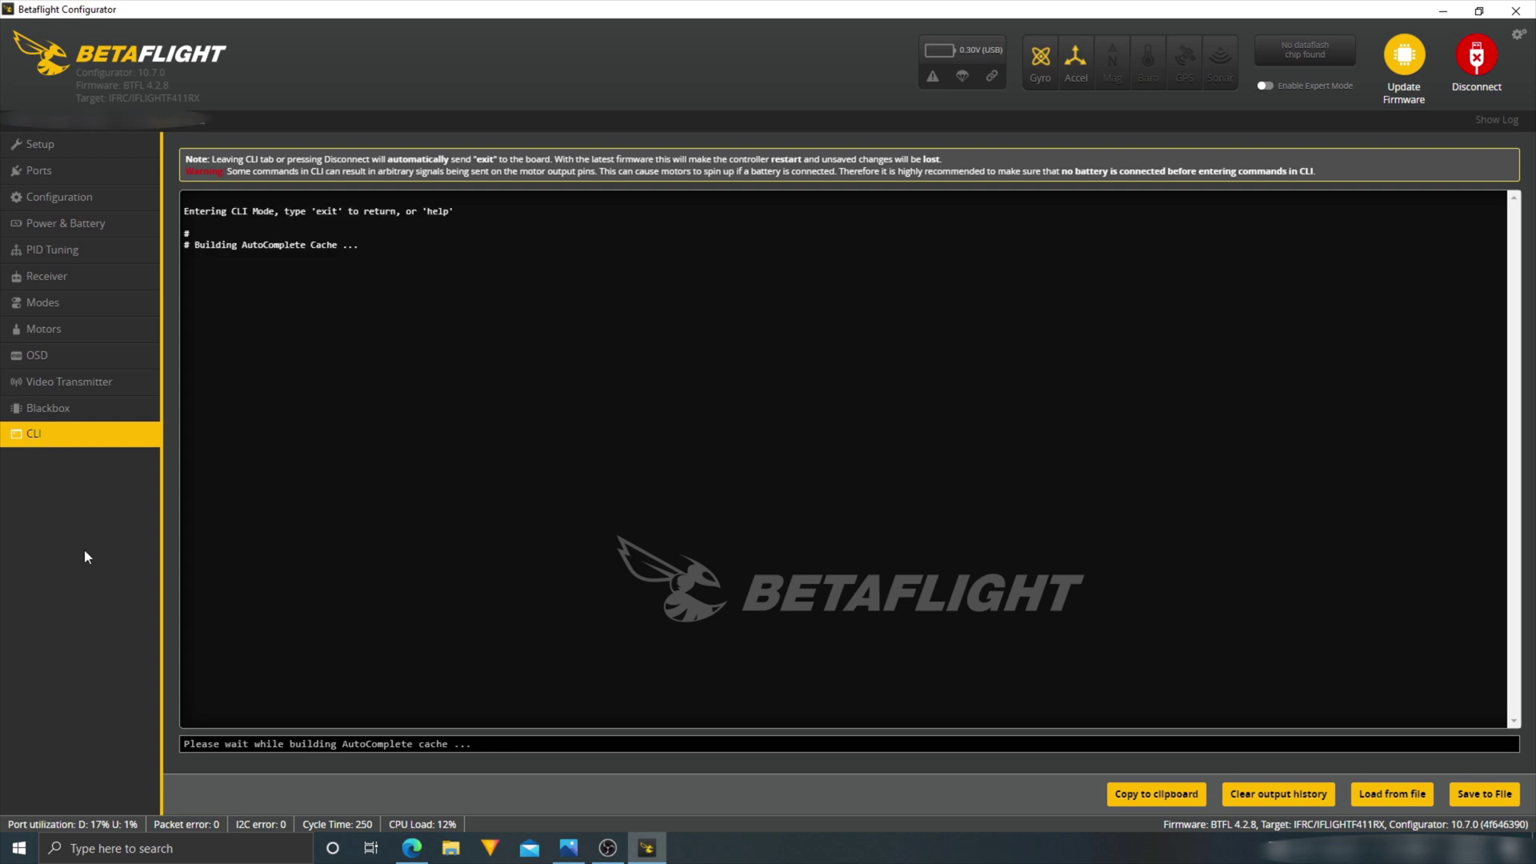